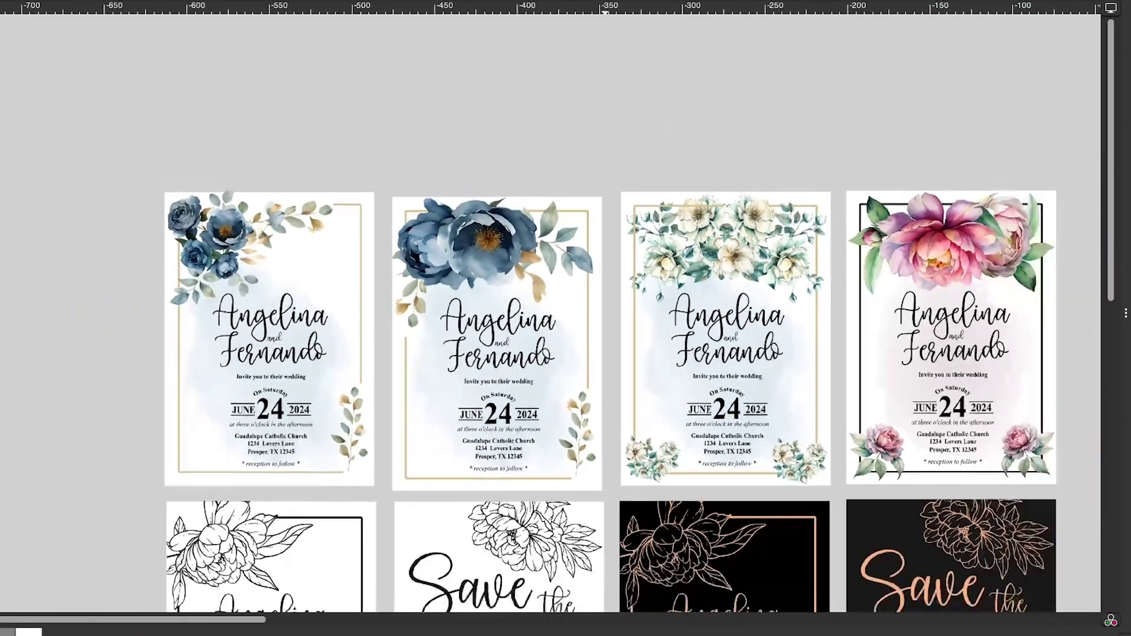
Select the blue peony, the watercolour wash and the upper-left flower group in turn
{"action": "left_click_drag", "start_coordinate": [1111, 292], "coordinate": [1119, 369]}
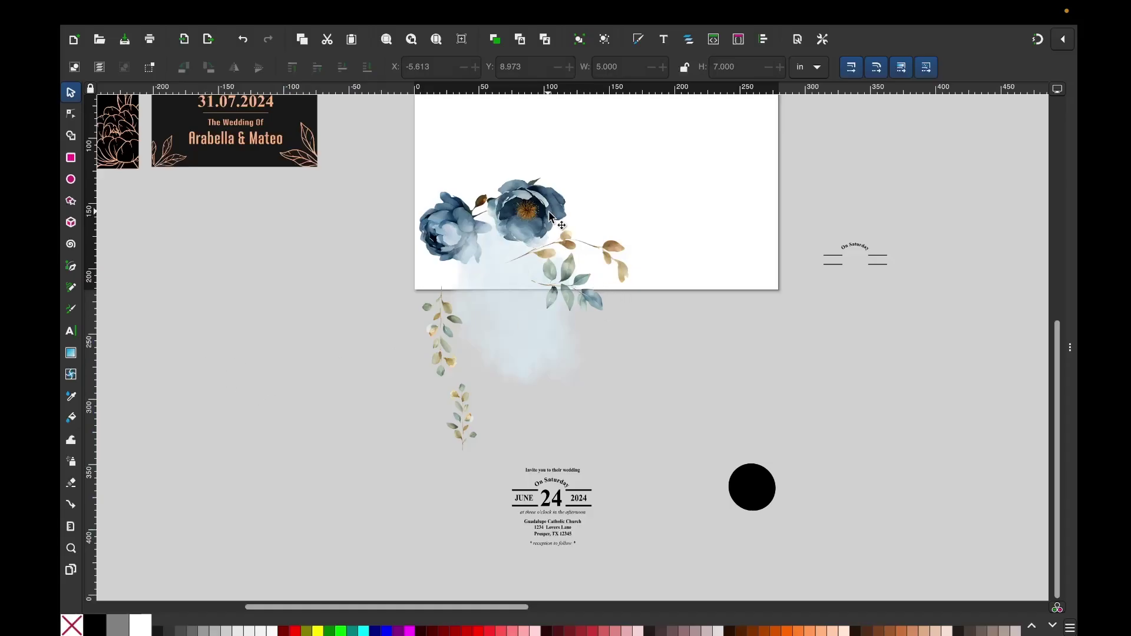
{"action": "left_click", "coordinate": [539, 221]}
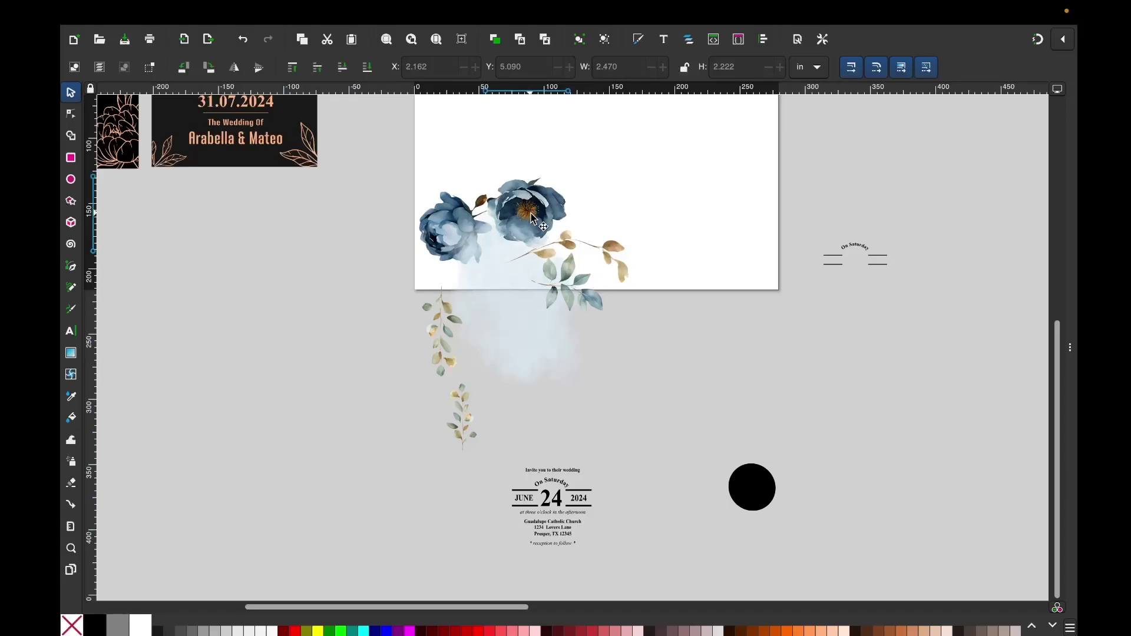
{"action": "left_click", "coordinate": [466, 242]}
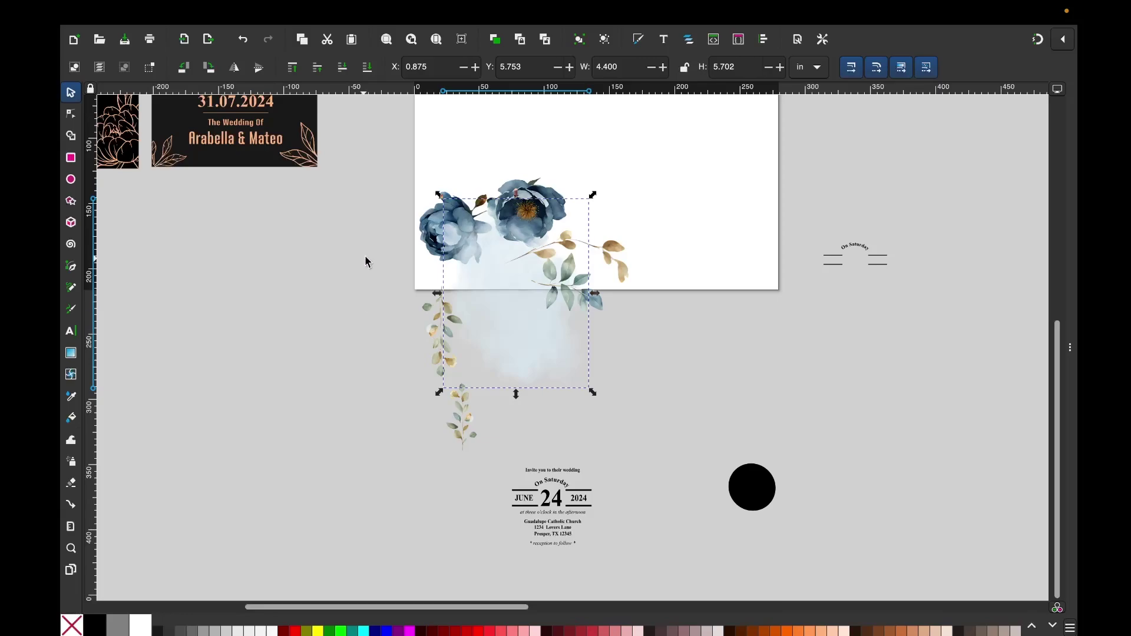
{"action": "left_click", "coordinate": [433, 224]}
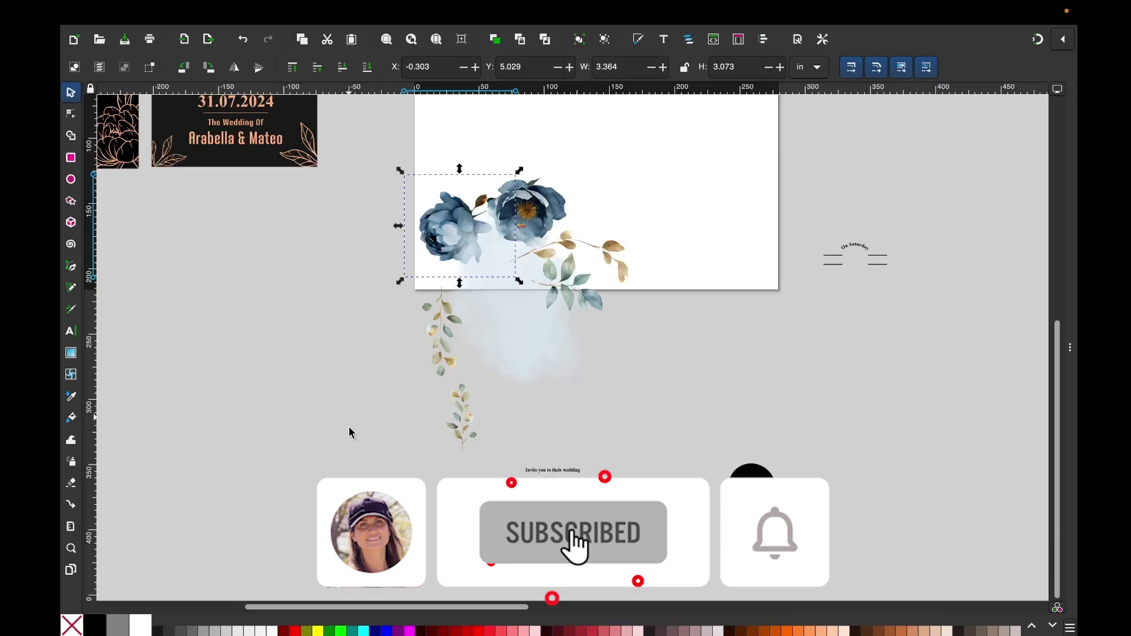
{"action": "left_click_drag", "start_coordinate": [442, 612], "coordinate": [392, 607]}
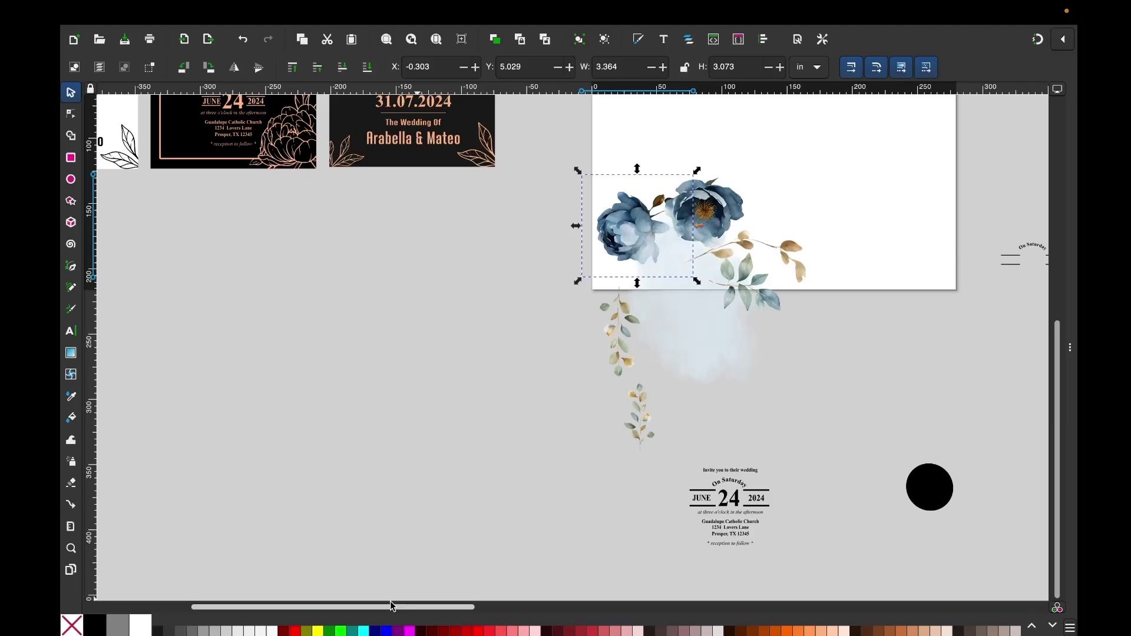
Draw a black rectangle left of the artwork and size it to 5 × 7 inches
{"action": "left_click", "coordinate": [70, 159]}
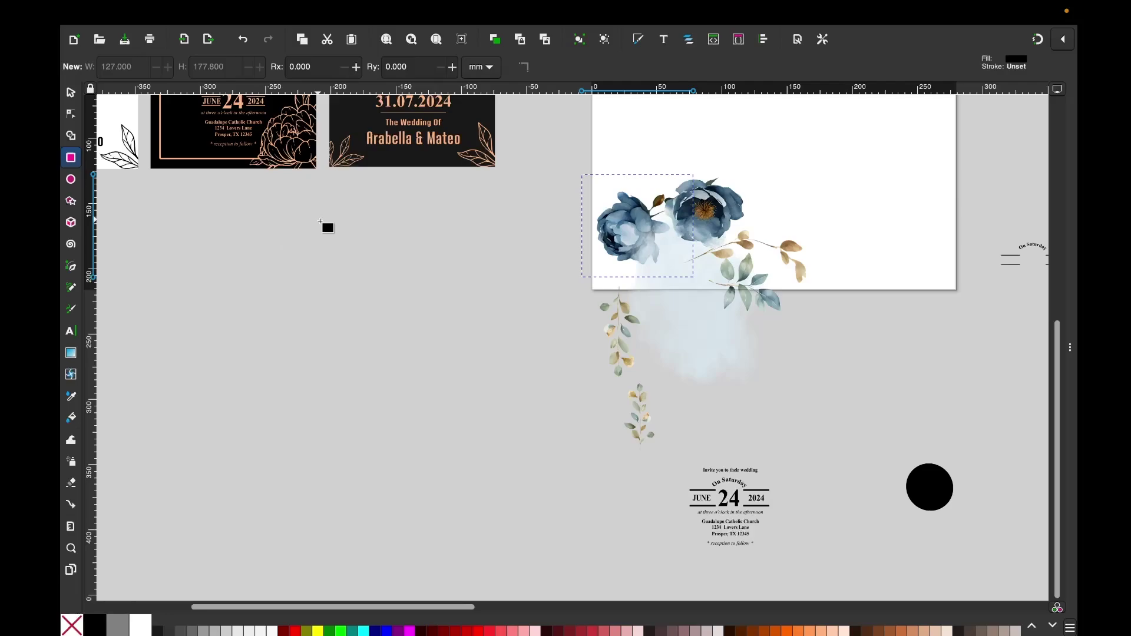
{"action": "left_click_drag", "start_coordinate": [329, 221], "coordinate": [519, 497]}
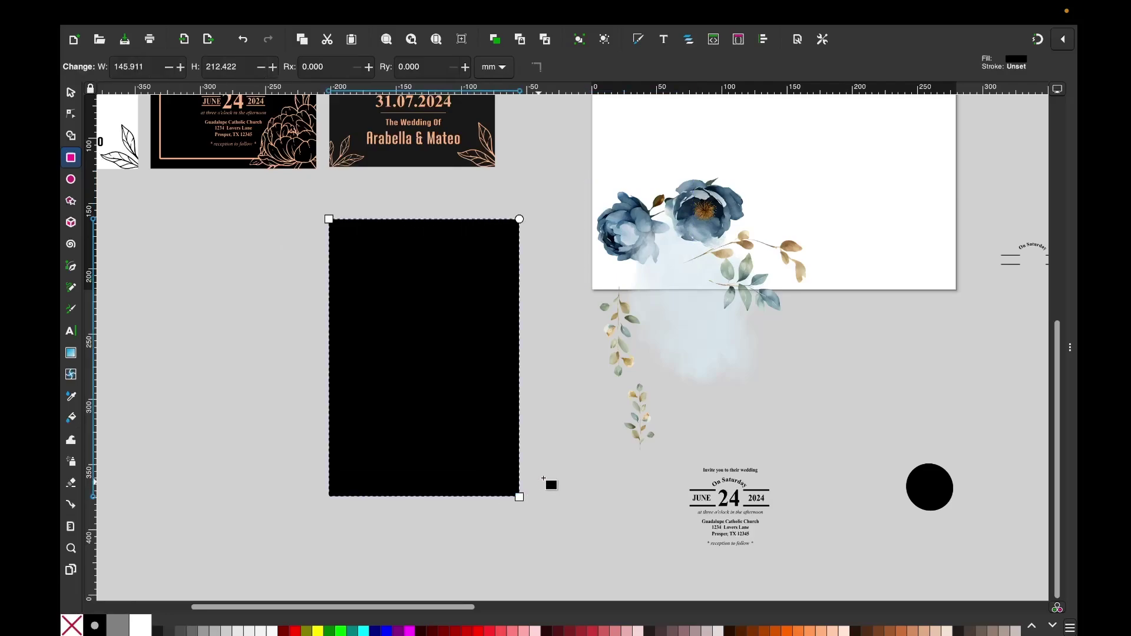
{"action": "left_click", "coordinate": [72, 94]}
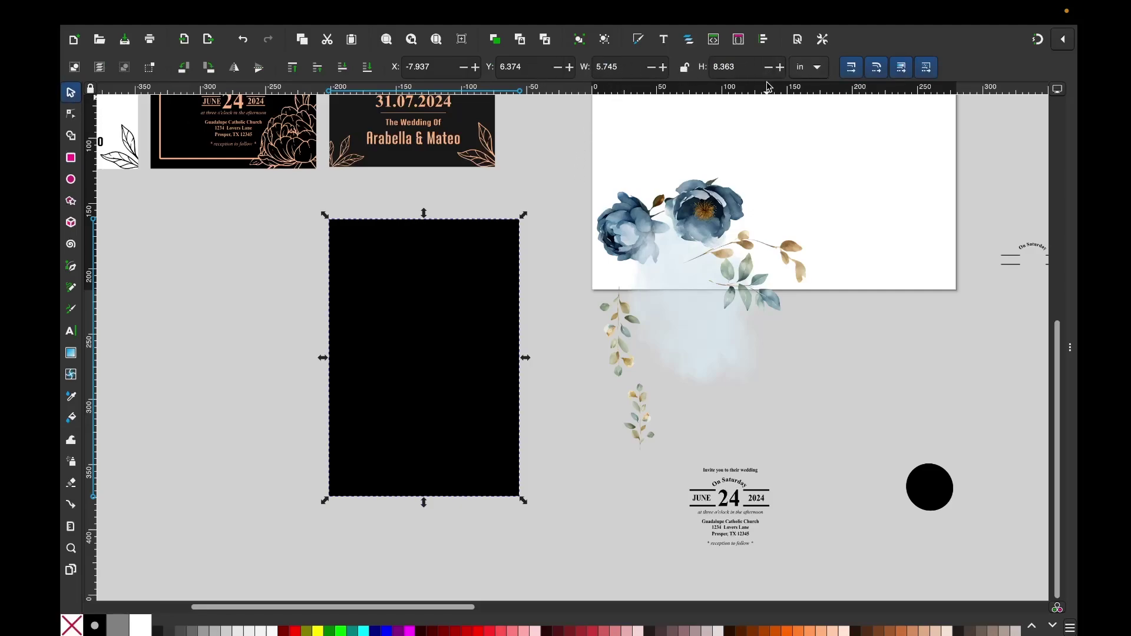
{"action": "left_click", "coordinate": [805, 73]}
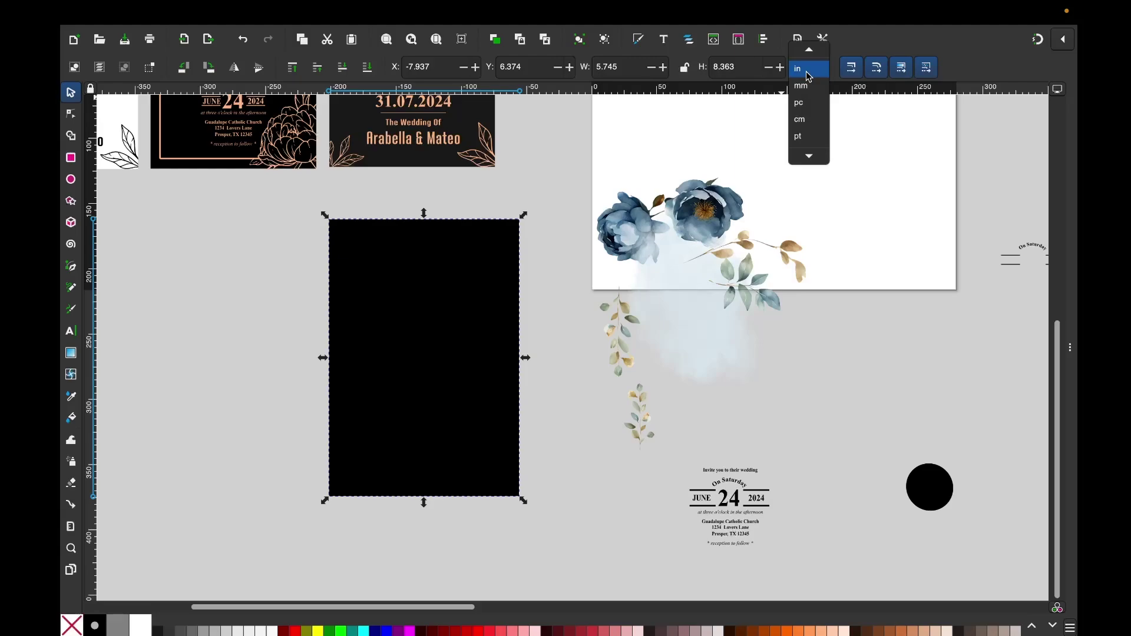
{"action": "left_click", "coordinate": [808, 70]}
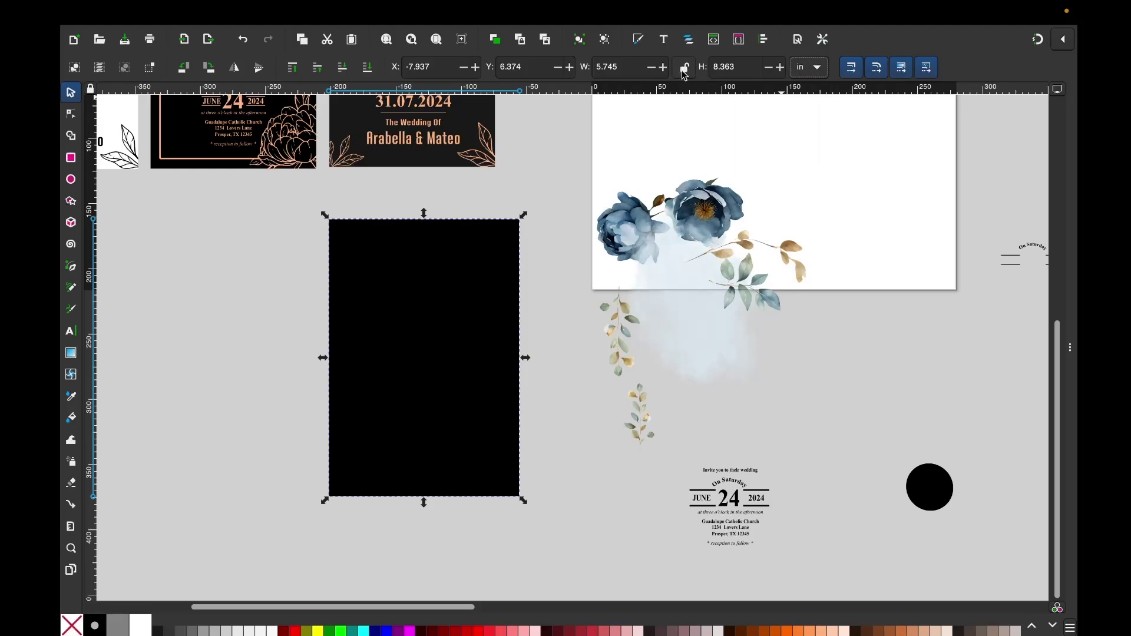
{"action": "double_click", "coordinate": [610, 66]}
{"action": "type", "text": "5"}
{"action": "key", "text": "Tab"}
{"action": "type", "text": "7"}
{"action": "key", "text": "Return"}
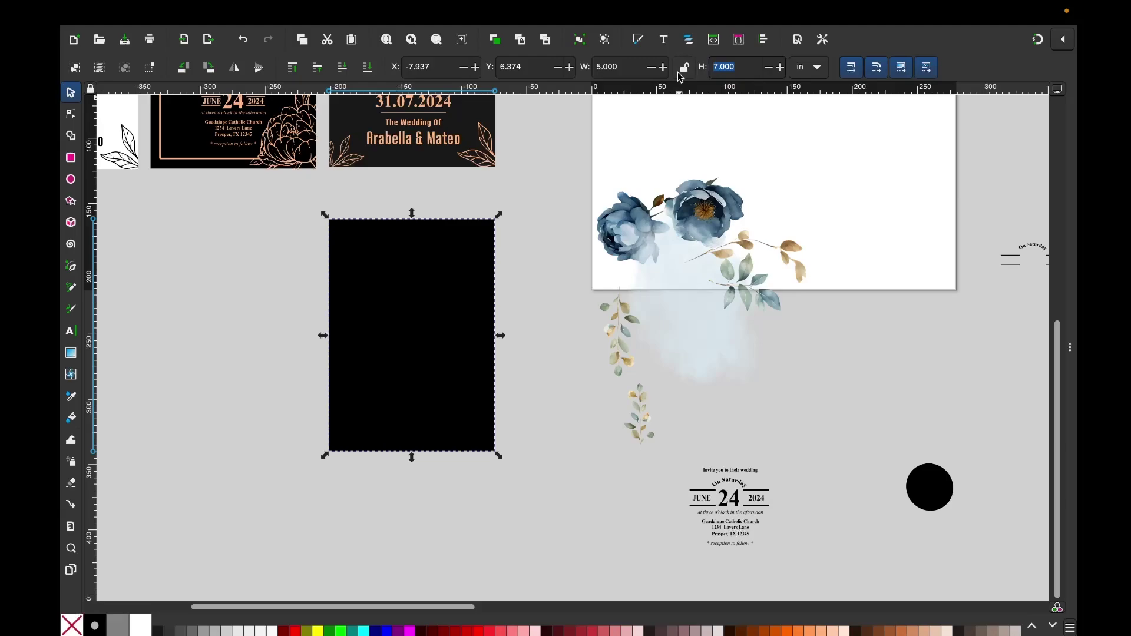
Lock the rectangle's aspect ratio, move it slightly lower, and fill it white
{"action": "type", "text": "7"}
{"action": "left_click", "coordinate": [684, 68]}
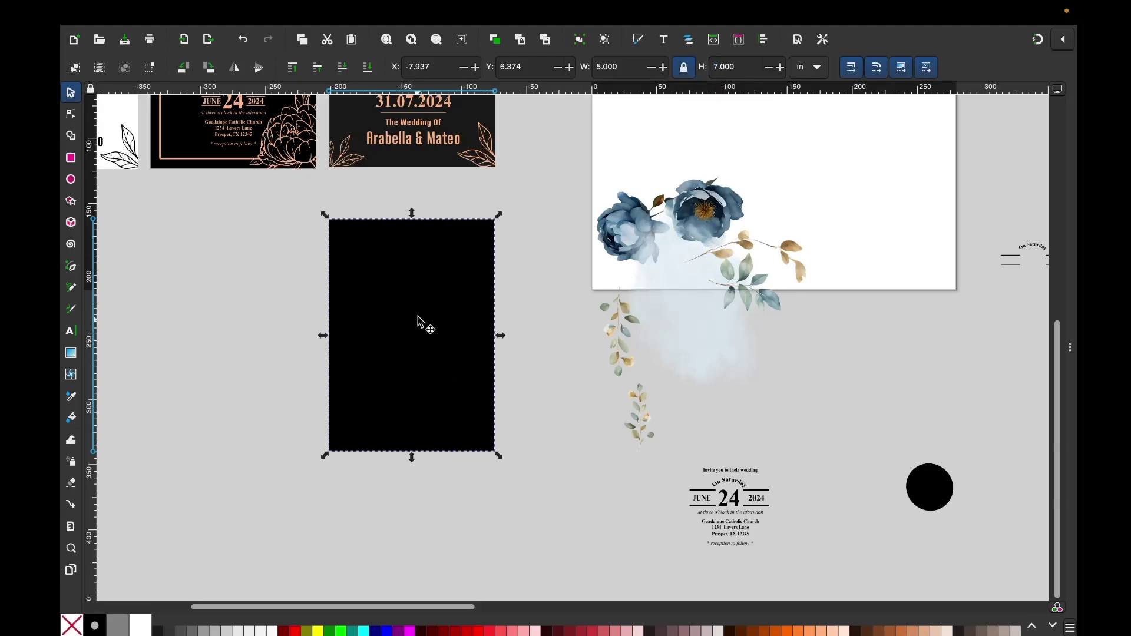
{"action": "left_click_drag", "start_coordinate": [421, 320], "coordinate": [424, 353]}
{"action": "left_click", "coordinate": [141, 630]}
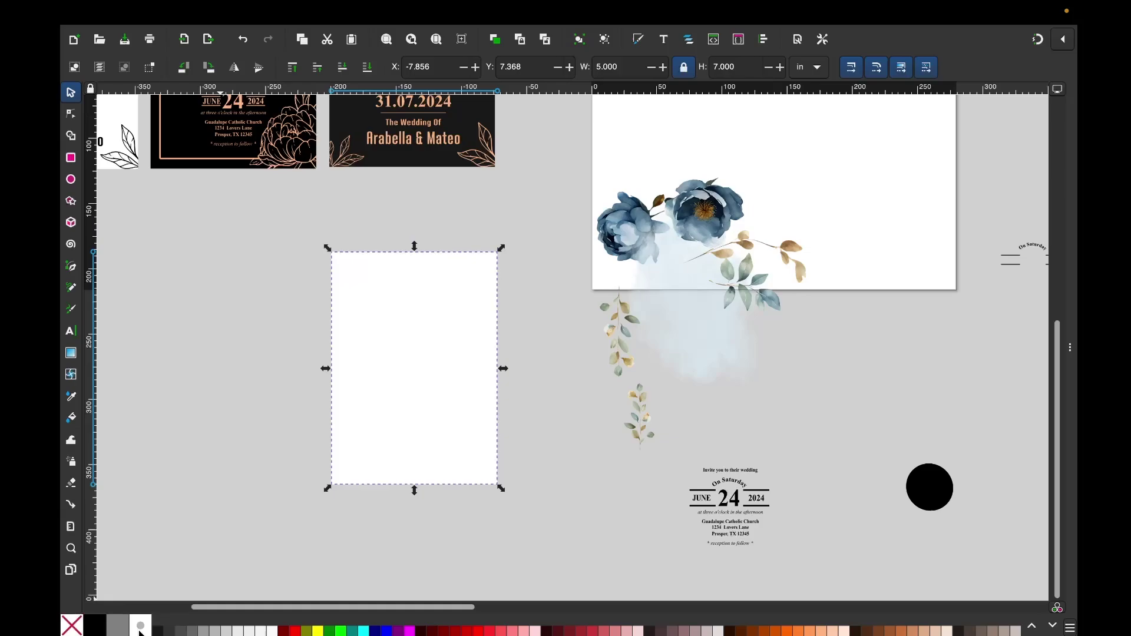
{"action": "left_click", "coordinate": [534, 499]}
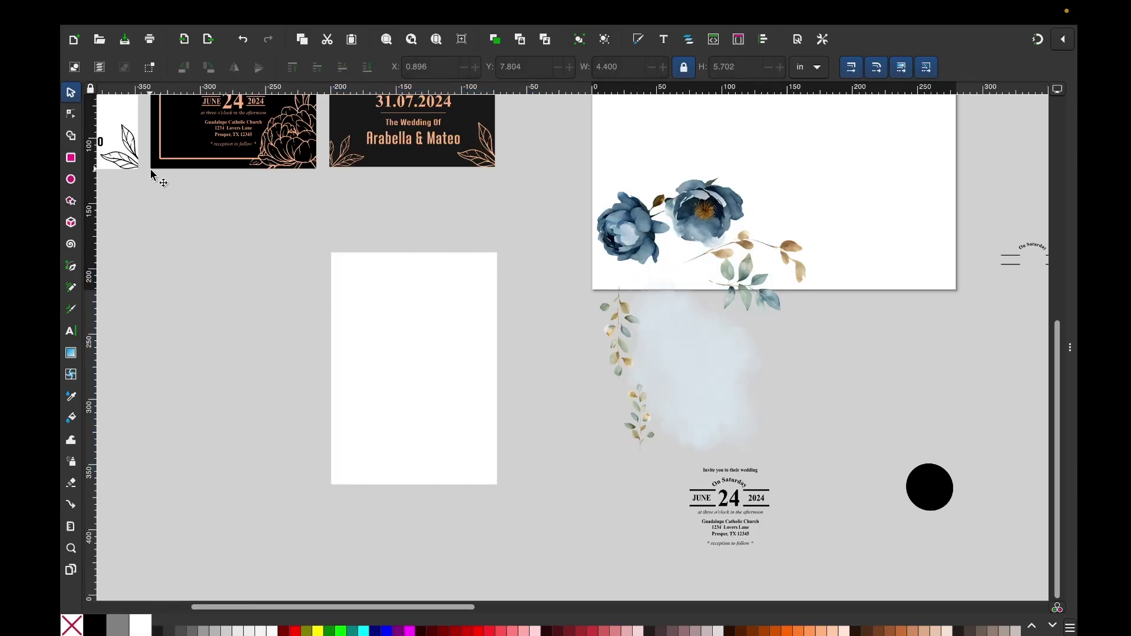
Duplicate the card, fill the copy grey, and shrink it to a centred 4.208 × 6.127 in panel
{"action": "left_click", "coordinate": [374, 299]}
{"action": "right_click", "coordinate": [374, 300]}
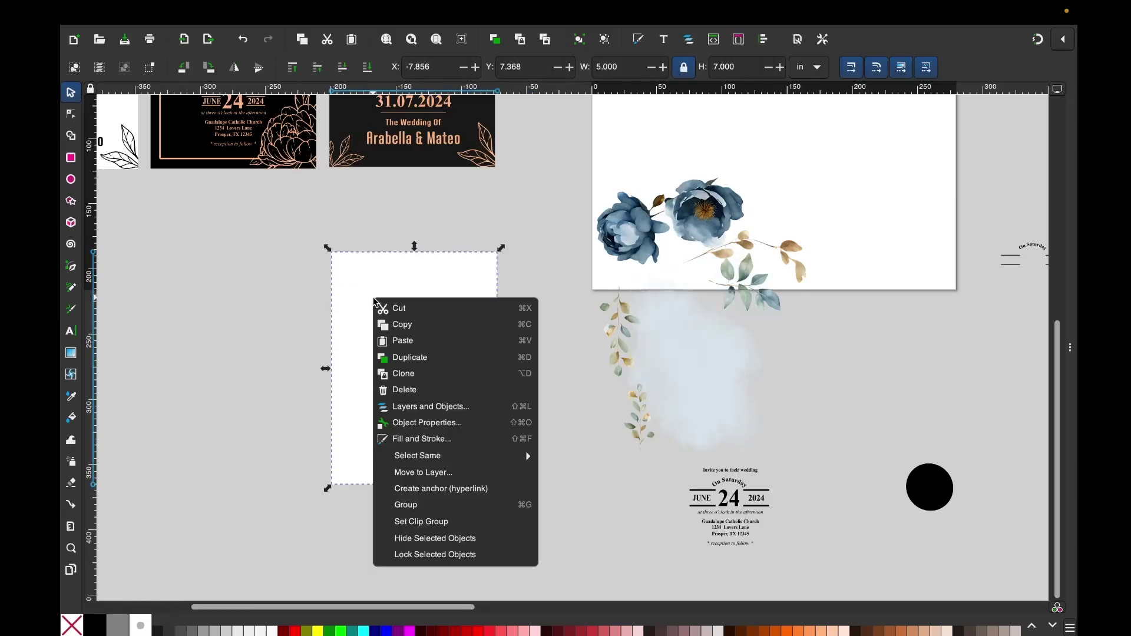
{"action": "left_click", "coordinate": [407, 357]}
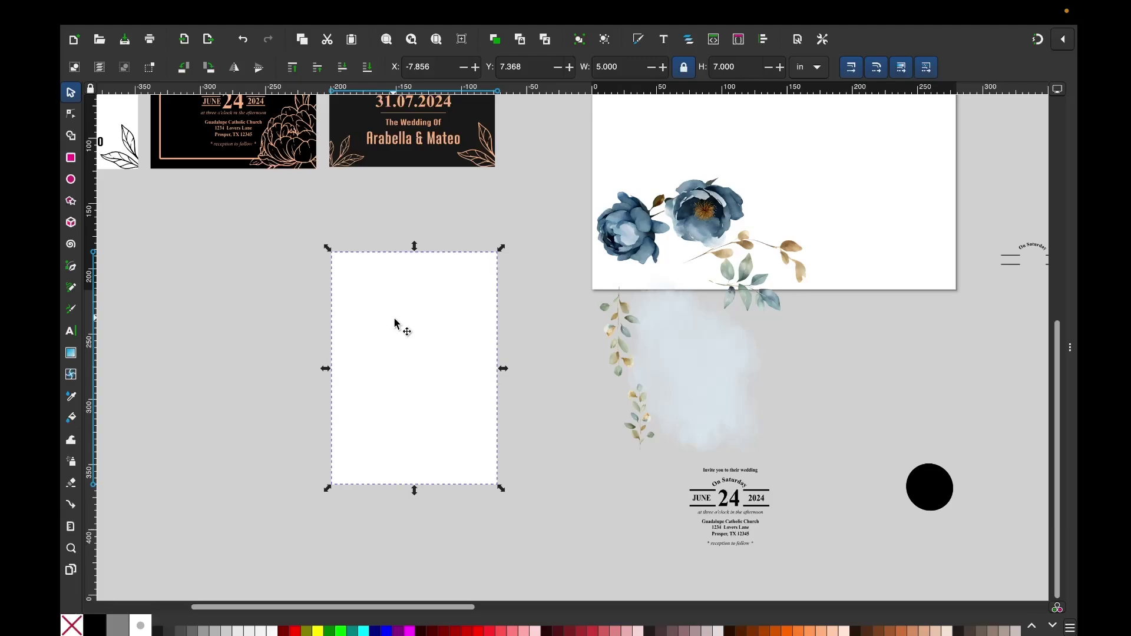
{"action": "left_click_drag", "start_coordinate": [397, 324], "coordinate": [411, 338]}
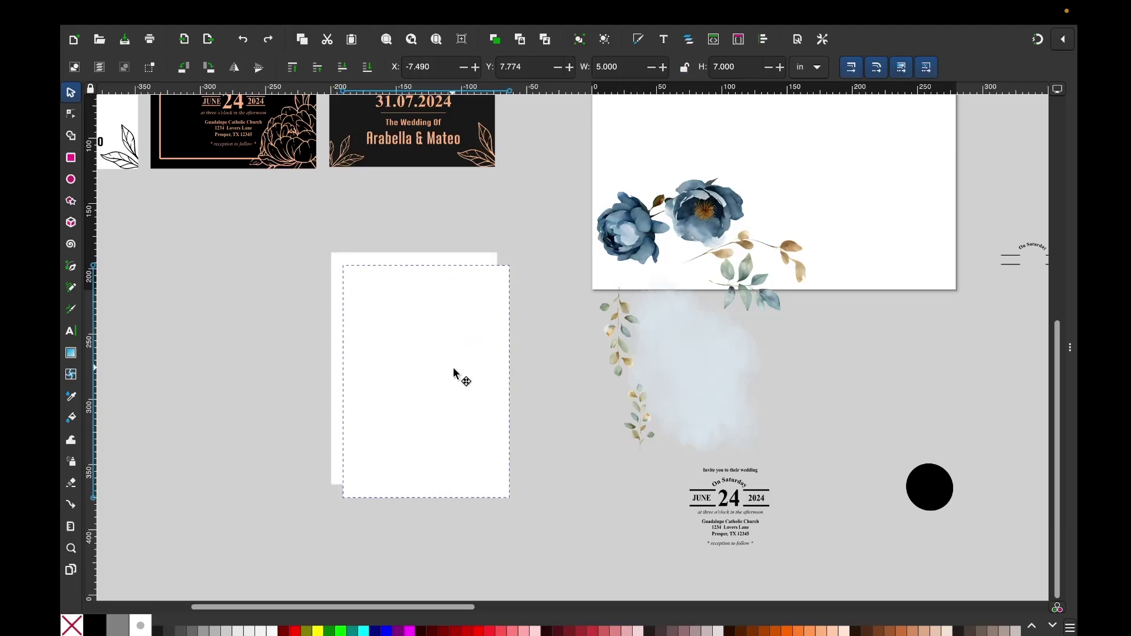
{"action": "left_click", "coordinate": [204, 632]}
{"action": "left_click_drag", "start_coordinate": [513, 502], "coordinate": [485, 471]}
{"action": "left_click_drag", "start_coordinate": [429, 412], "coordinate": [434, 416]}
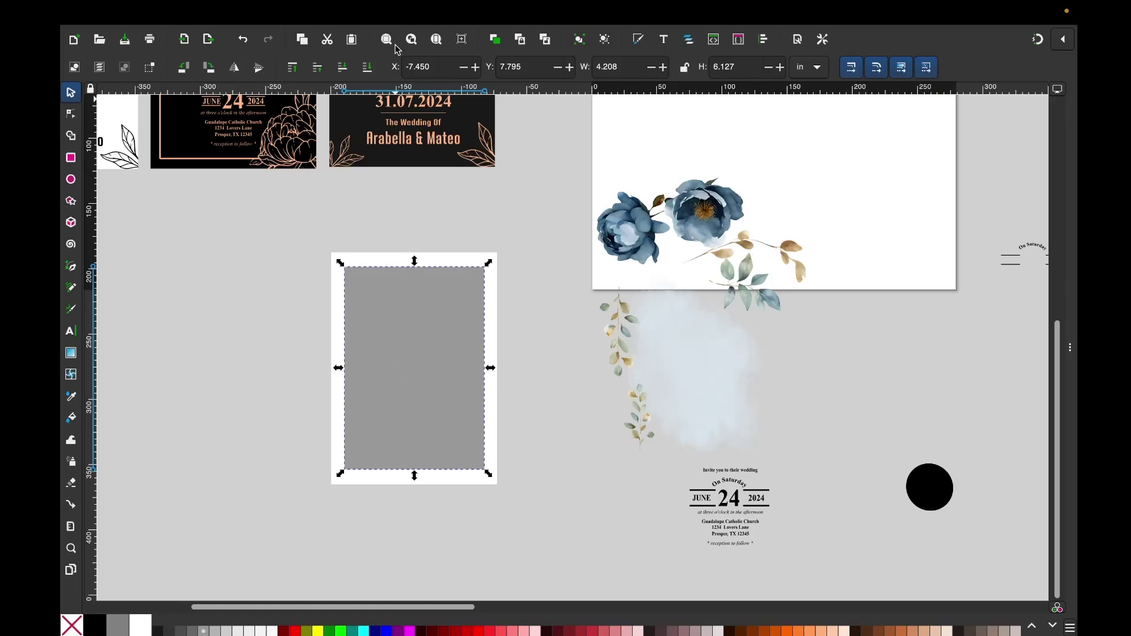
Add a linked offset around the grey rectangle, enlarge it, and give it a black stroke
{"action": "mouse_move", "coordinate": [367, 7]}
{"action": "left_click", "coordinate": [323, 13]}
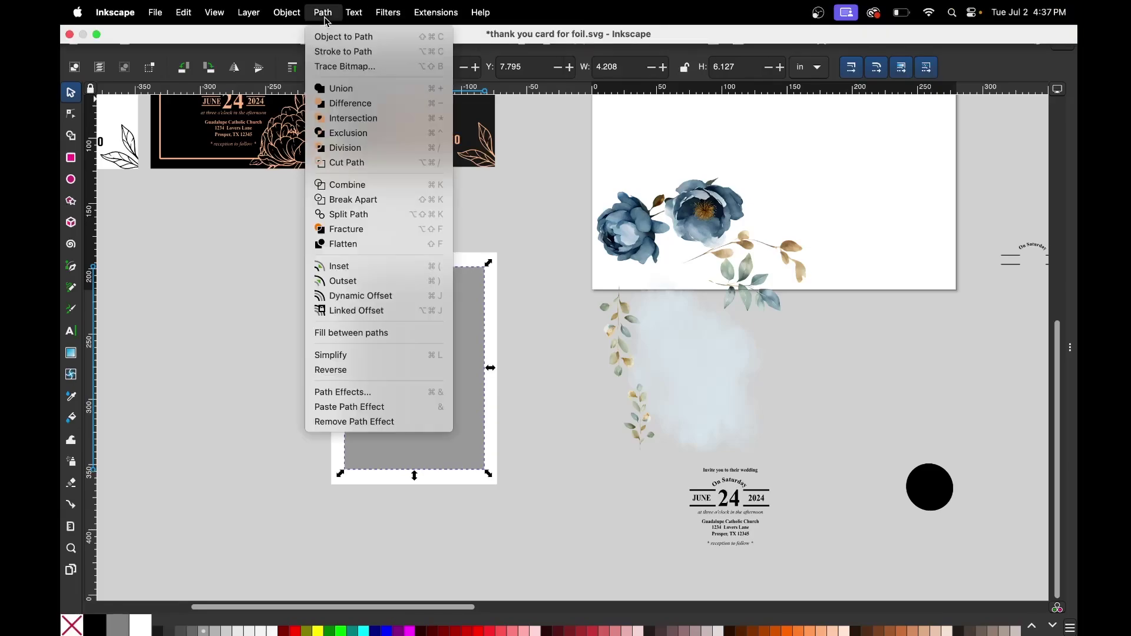
{"action": "left_click", "coordinate": [379, 312]}
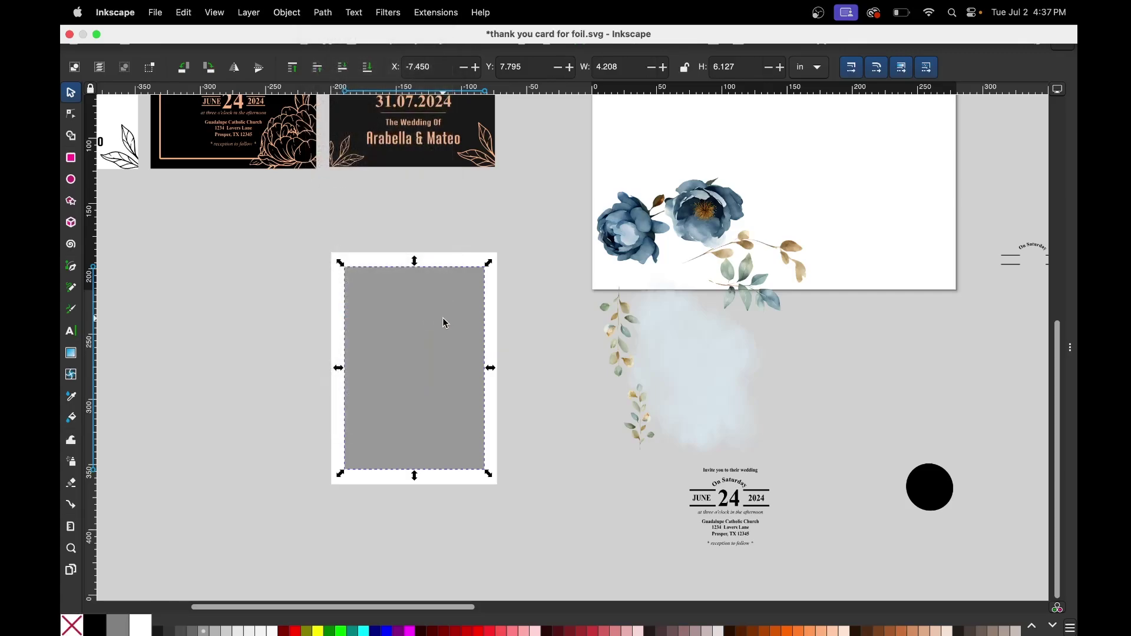
{"action": "left_click", "coordinate": [72, 114]}
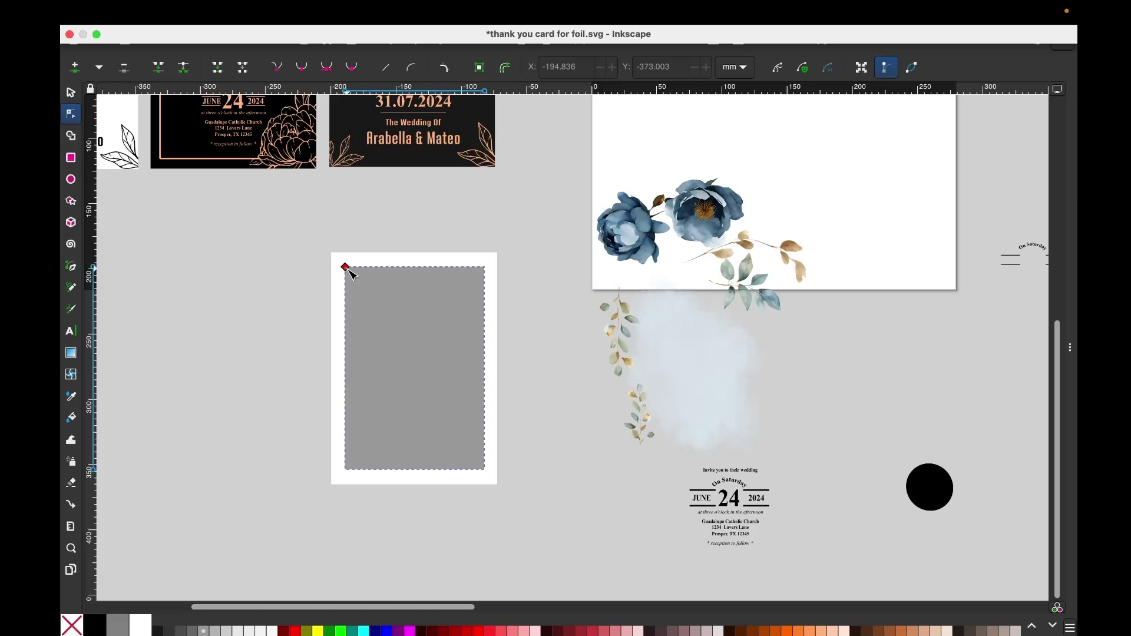
{"action": "left_click_drag", "start_coordinate": [347, 269], "coordinate": [343, 267]}
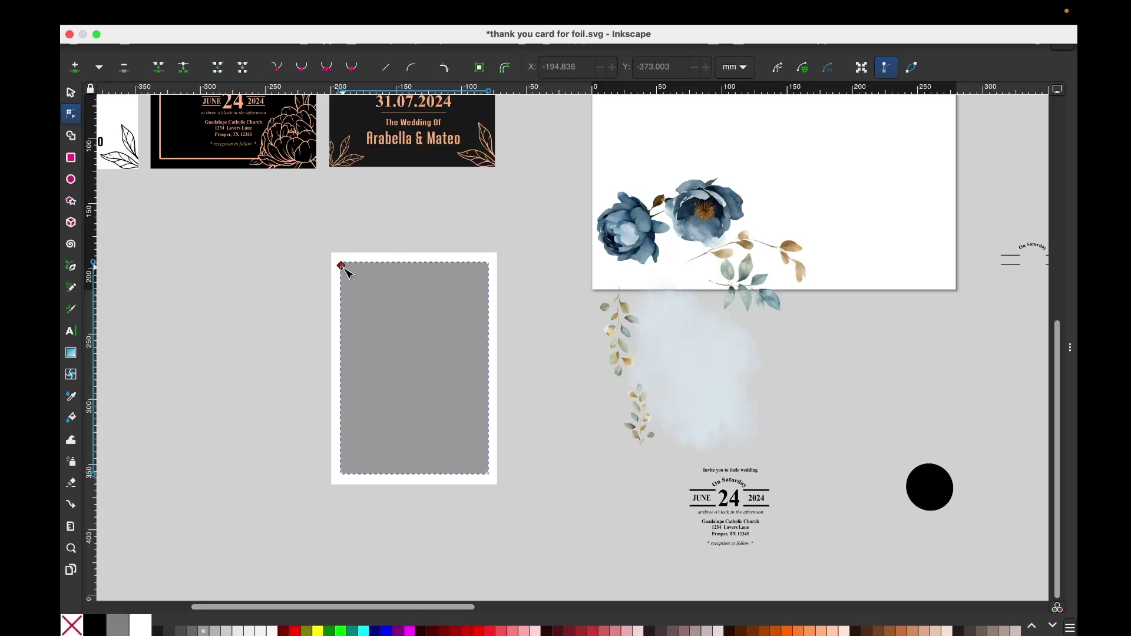
{"action": "left_click", "coordinate": [94, 629], "text": "shift"}
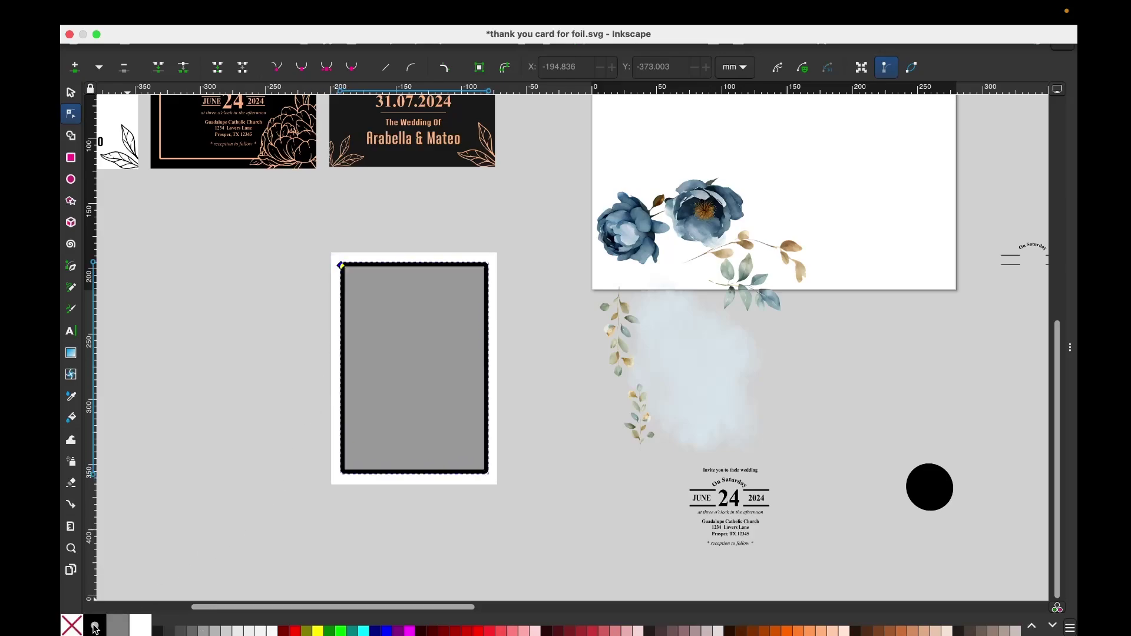
Apply Path > Difference to the stacked shapes, then select the resulting card and frame
{"action": "key", "text": "s"}
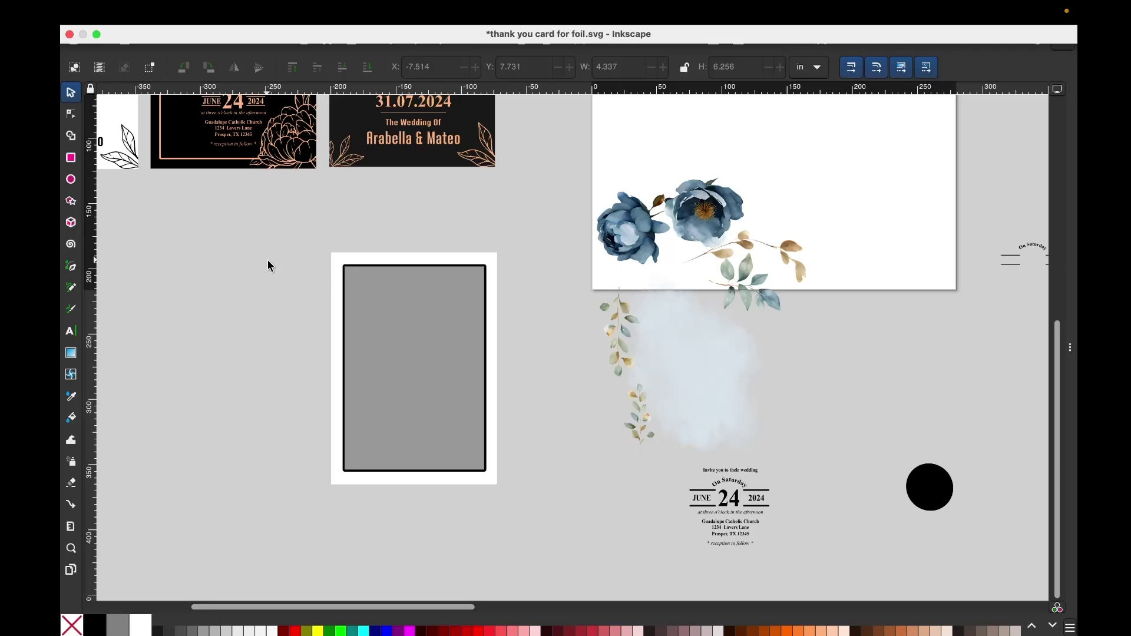
{"action": "left_click_drag", "start_coordinate": [316, 251], "coordinate": [524, 482]}
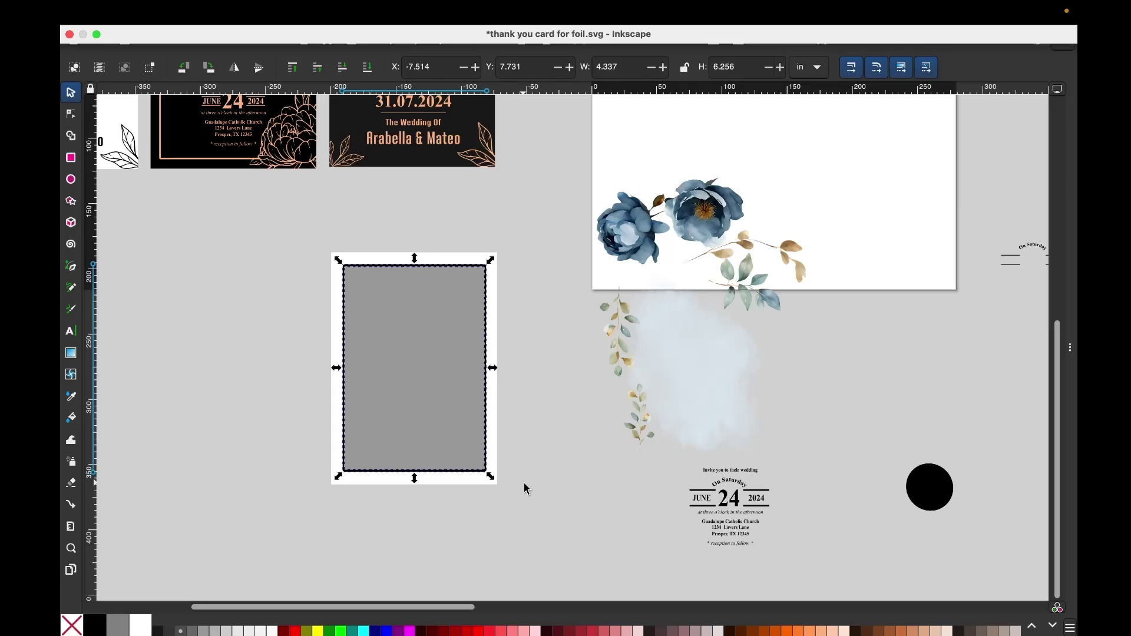
{"action": "mouse_move", "coordinate": [377, 7]}
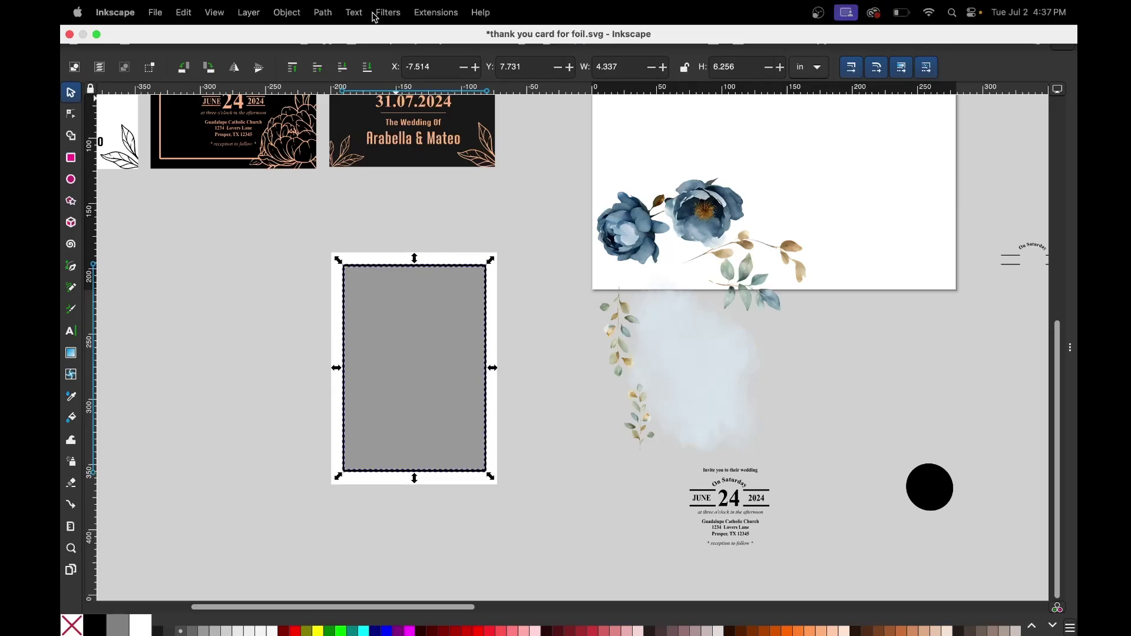
{"action": "left_click", "coordinate": [324, 12]}
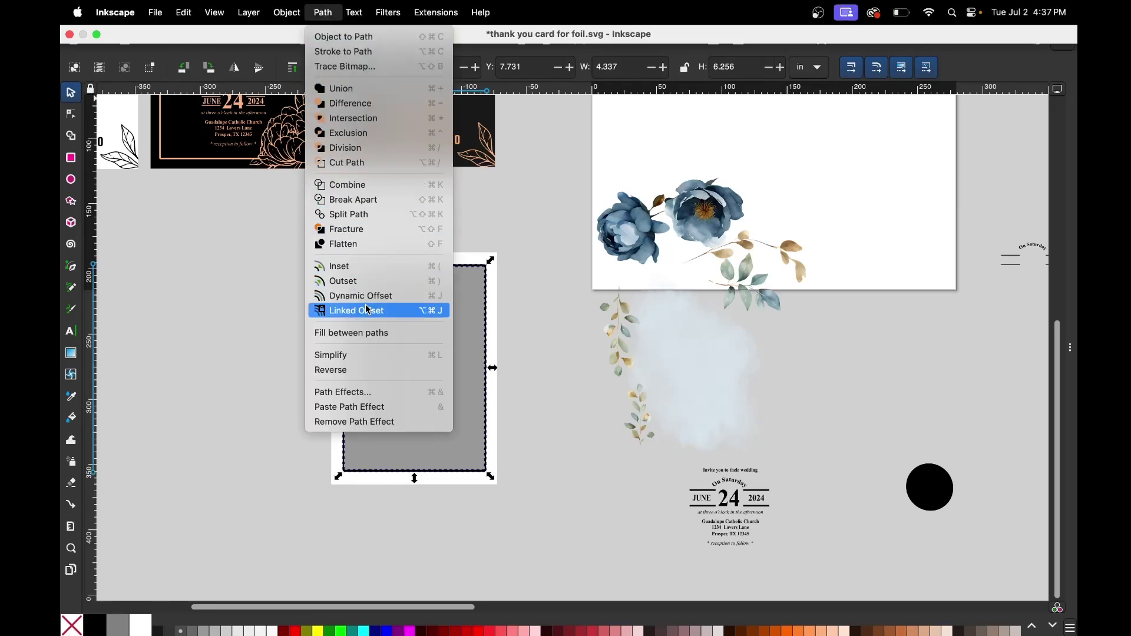
{"action": "left_click", "coordinate": [356, 109]}
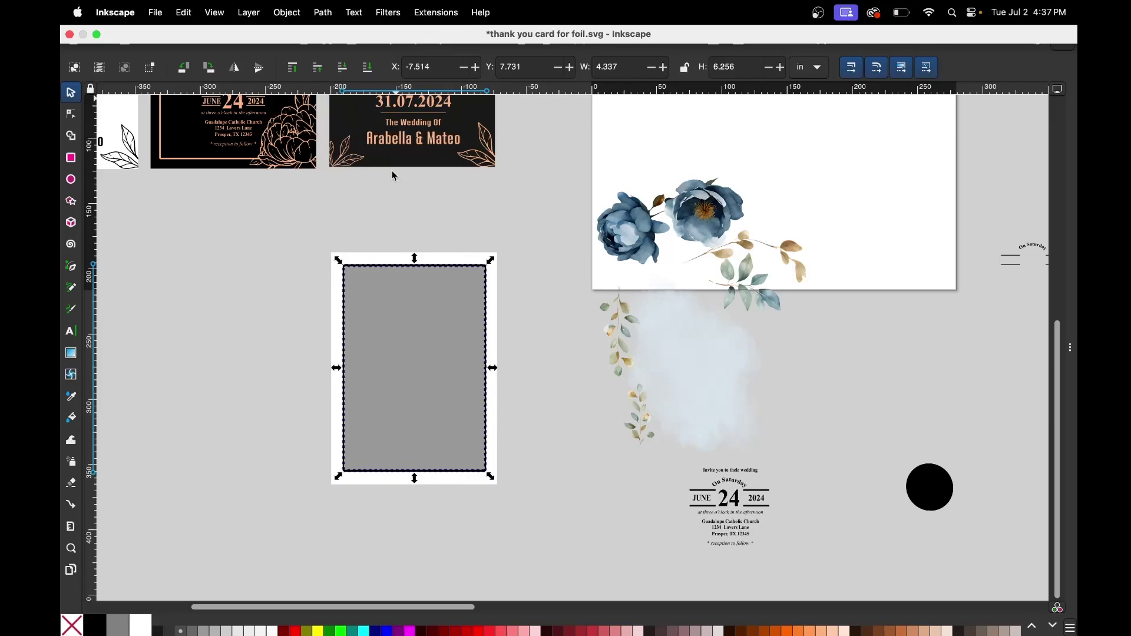
{"action": "left_click_drag", "start_coordinate": [486, 360], "coordinate": [487, 361]}
{"action": "left_click_drag", "start_coordinate": [301, 221], "coordinate": [541, 536]}
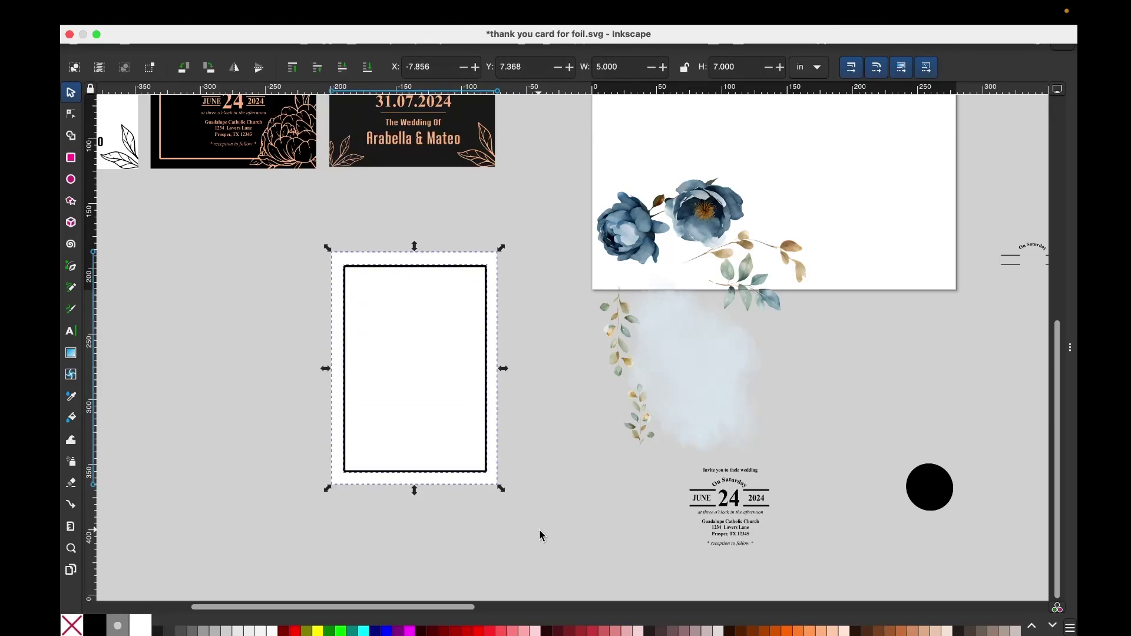
Centre the black inner border horizontally and vertically on the card using Align and Distribute
{"action": "key", "text": "super+shift+e"}
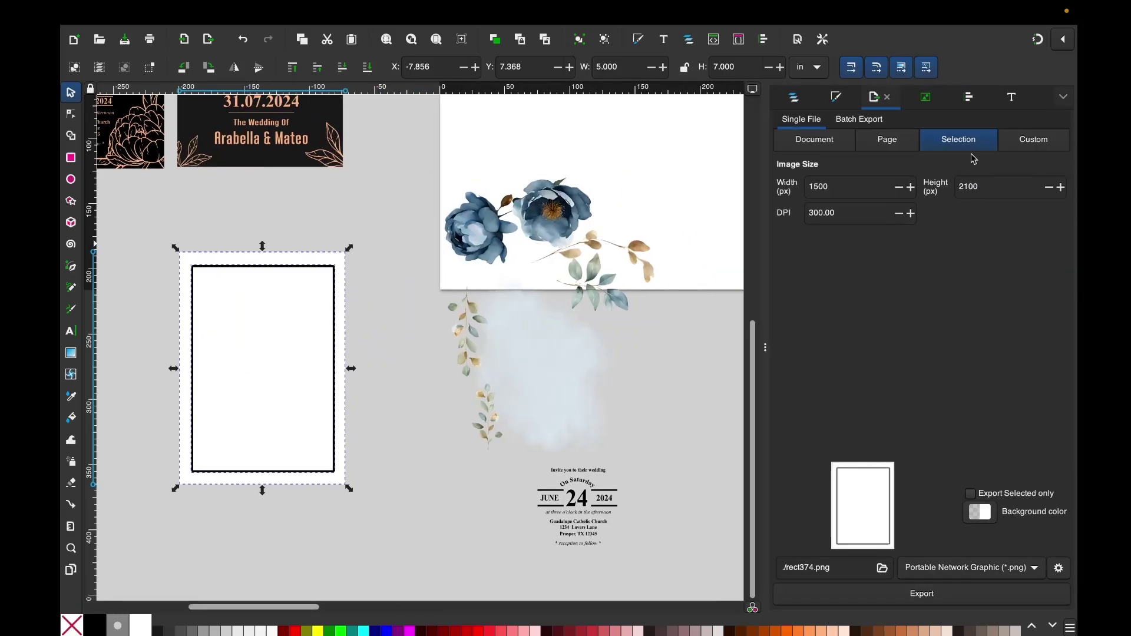
{"action": "left_click", "coordinate": [969, 100]}
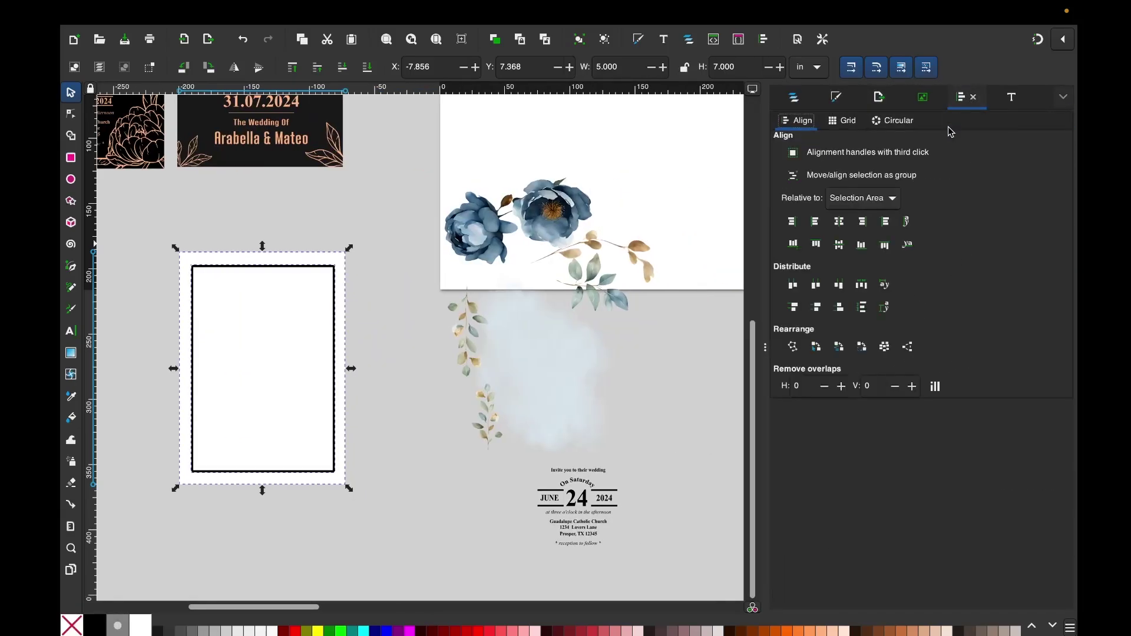
{"action": "left_click", "coordinate": [838, 226]}
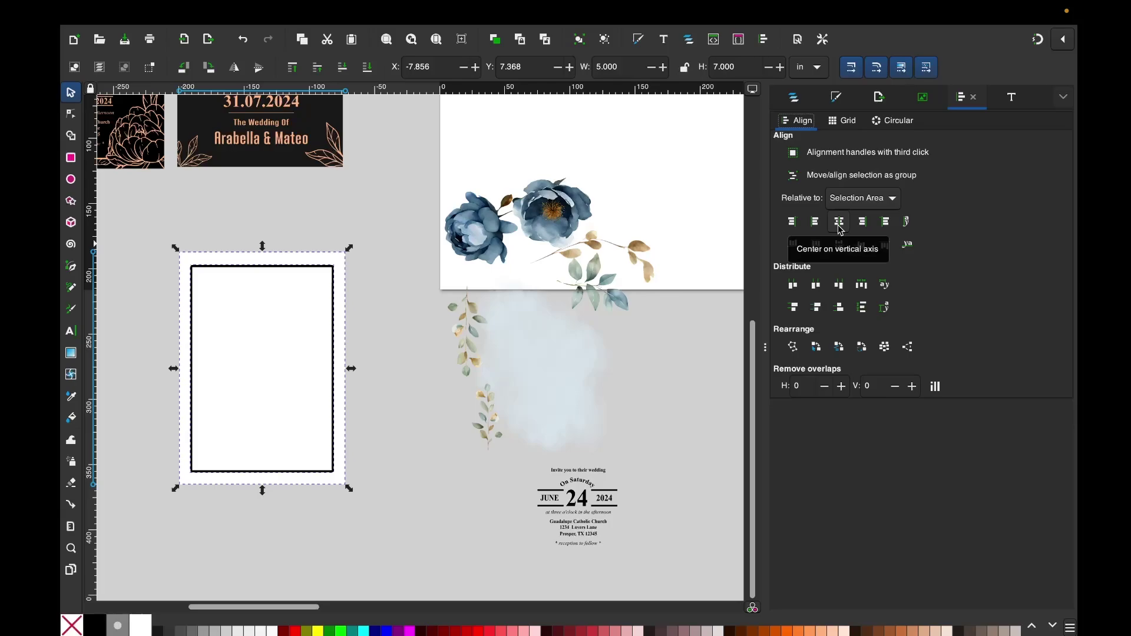
{"action": "left_click", "coordinate": [841, 244]}
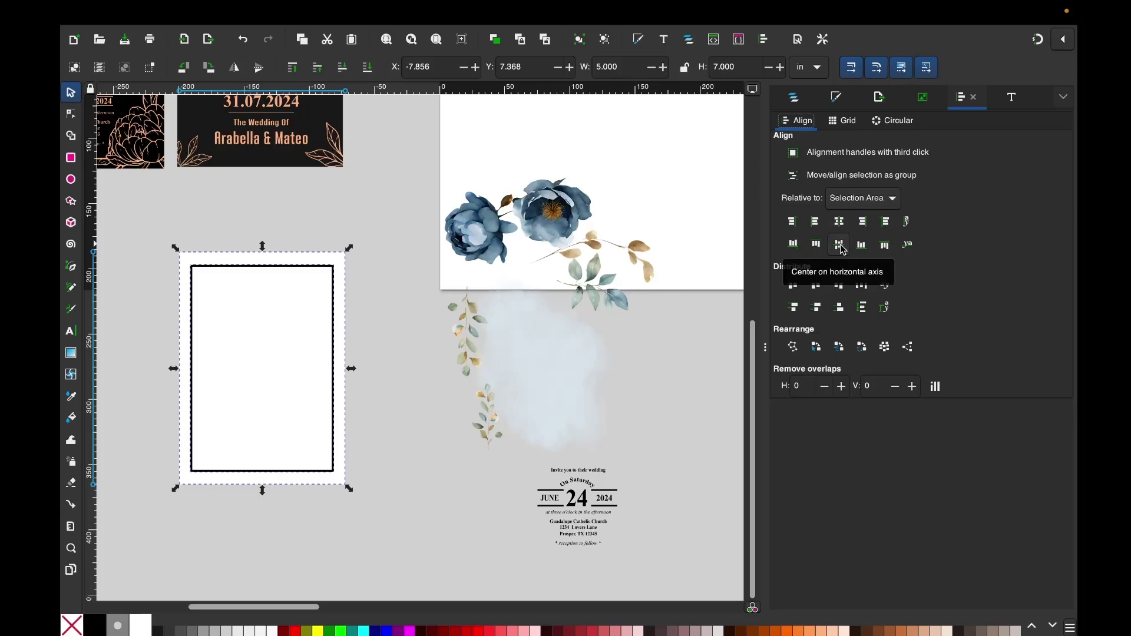
{"action": "left_click", "coordinate": [429, 408]}
Move the pale blue watercolour wash into the card and the blue peony to its top-left corner
{"action": "mouse_move", "coordinate": [292, 607]}
{"action": "left_mouse_down"}
{"action": "mouse_move", "coordinate": [222, 607]}
{"action": "mouse_move", "coordinate": [279, 607]}
{"action": "left_mouse_up"}
{"action": "left_click_drag", "start_coordinate": [639, 377], "coordinate": [336, 391]}
{"action": "left_click", "coordinate": [480, 375]}
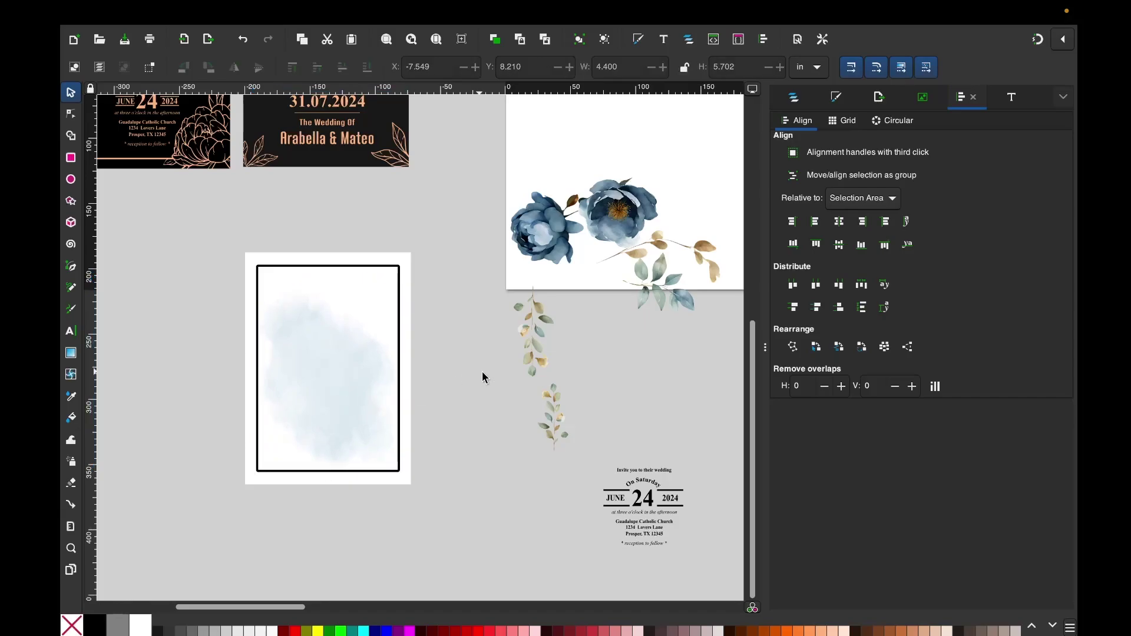
{"action": "left_click_drag", "start_coordinate": [617, 224], "coordinate": [310, 303]}
Place the leaf sprig on the left edge, the leaf branch and cluster top-right, and a small sprig bottom-right
{"action": "left_click", "coordinate": [311, 304]}
{"action": "left_click_drag", "start_coordinate": [527, 337], "coordinate": [258, 363]}
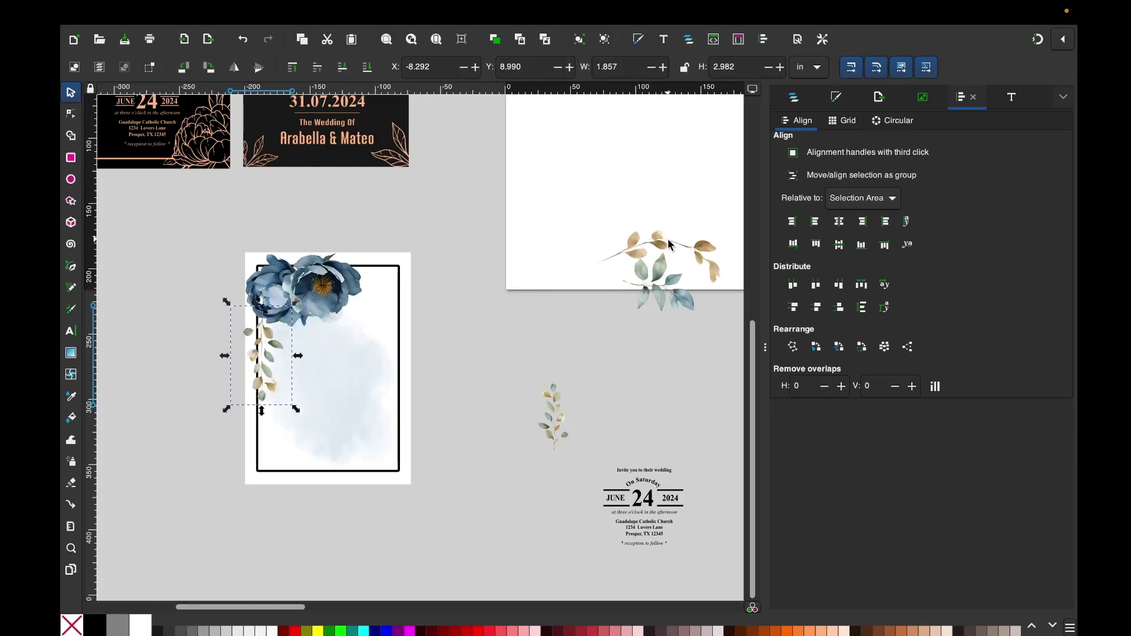
{"action": "left_click_drag", "start_coordinate": [650, 251], "coordinate": [339, 297]}
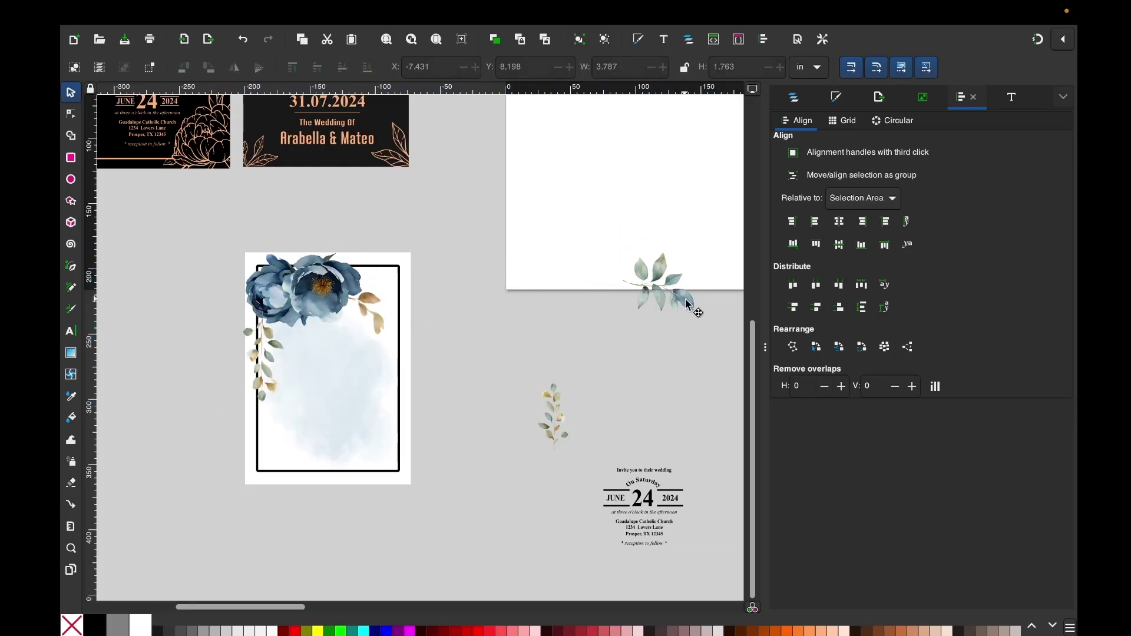
{"action": "left_click_drag", "start_coordinate": [677, 285], "coordinate": [438, 318]}
{"action": "left_click", "coordinate": [405, 307]}
{"action": "left_click", "coordinate": [625, 326]}
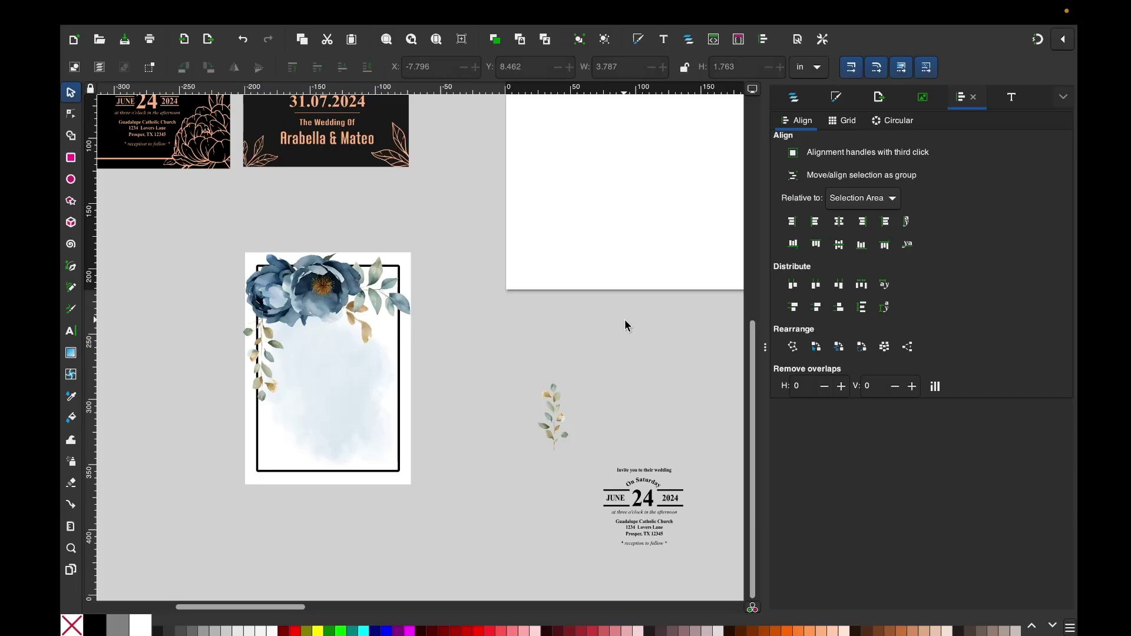
{"action": "left_click_drag", "start_coordinate": [554, 415], "coordinate": [394, 438]}
{"action": "left_click", "coordinate": [394, 437]}
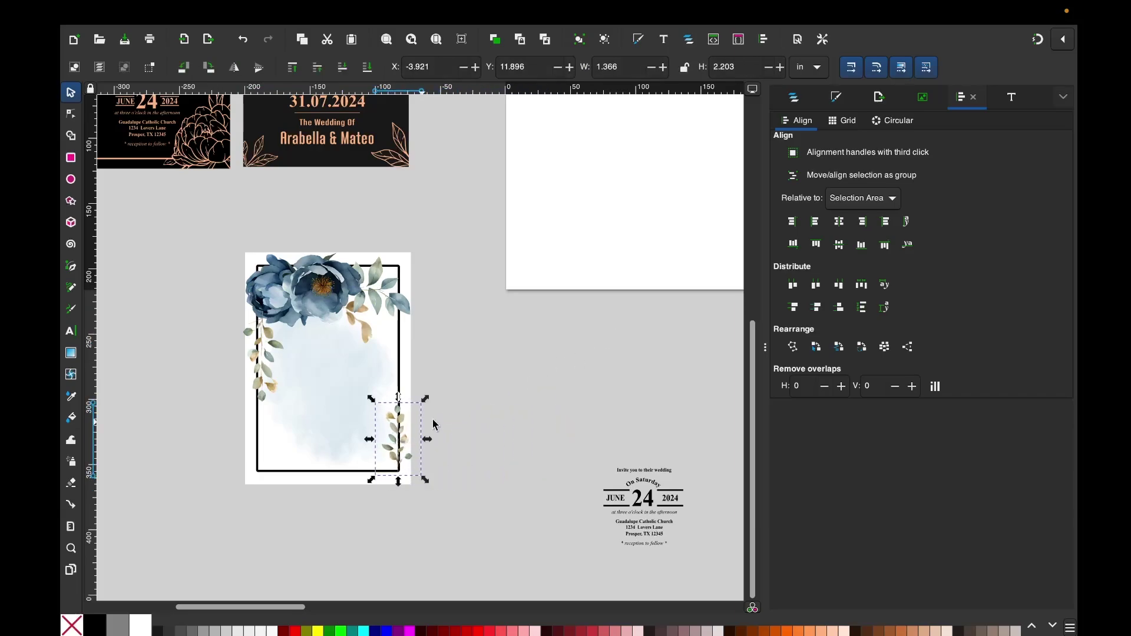
{"action": "left_click", "coordinate": [480, 421]}
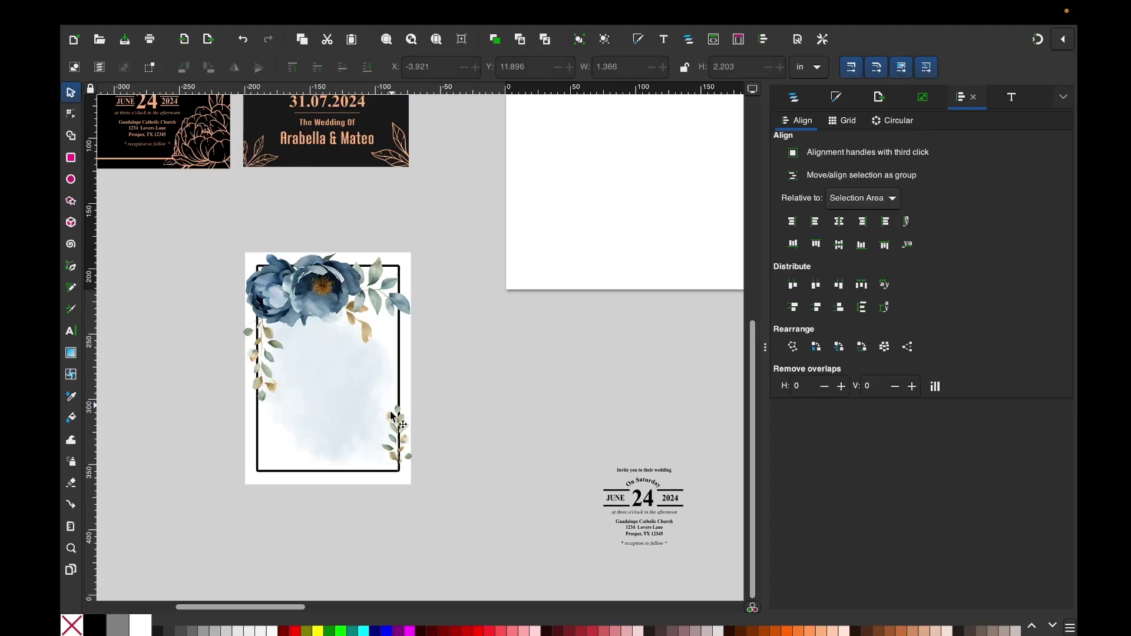
Cover the right border behind the sprig with a white rectangle lowered one step
{"action": "left_click", "coordinate": [71, 160]}
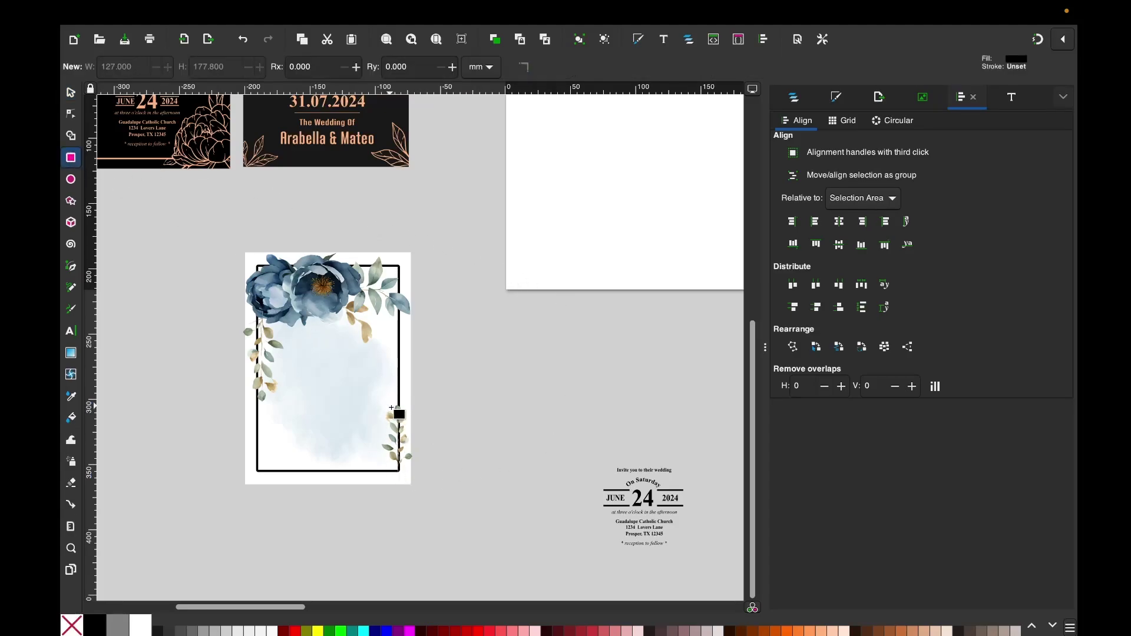
{"action": "left_click_drag", "start_coordinate": [391, 407], "coordinate": [408, 474]}
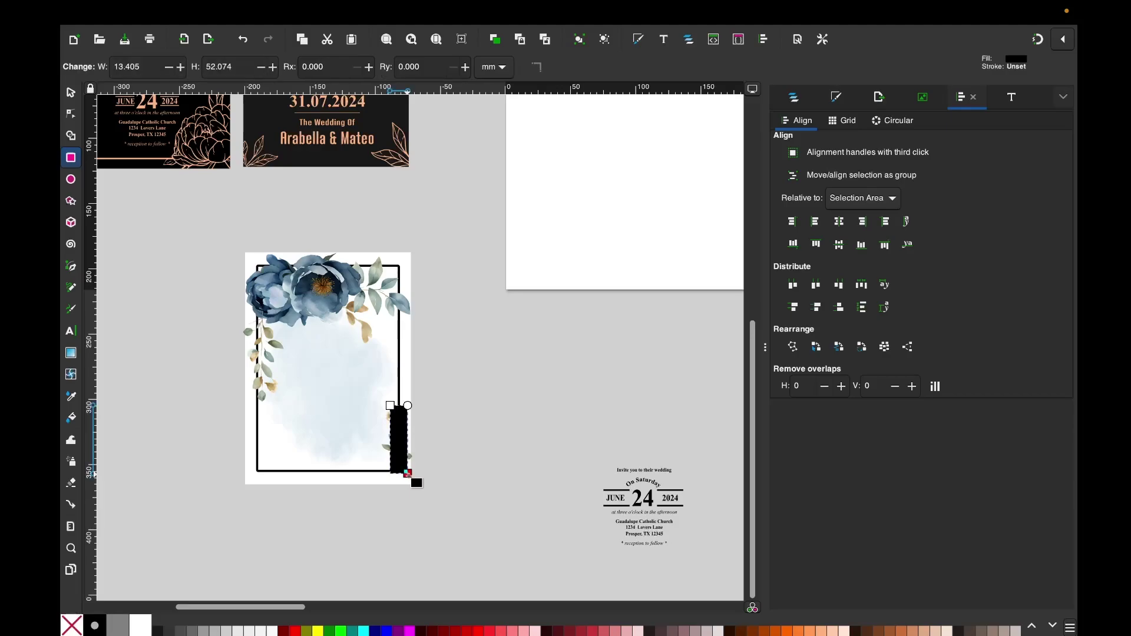
{"action": "left_click", "coordinate": [141, 632]}
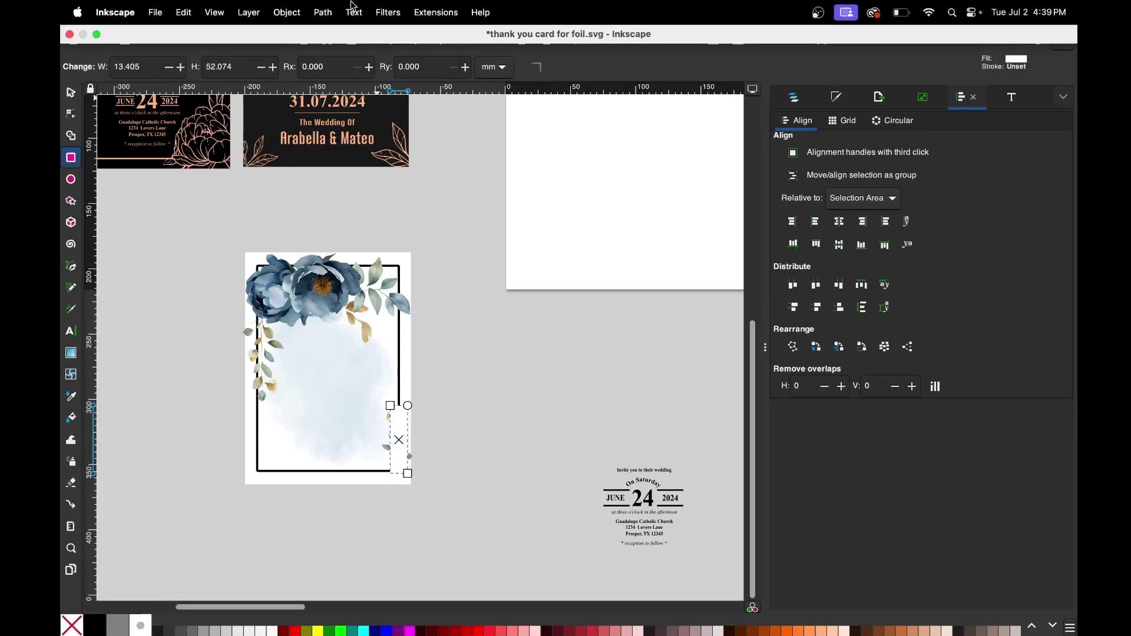
{"action": "key", "text": "s"}
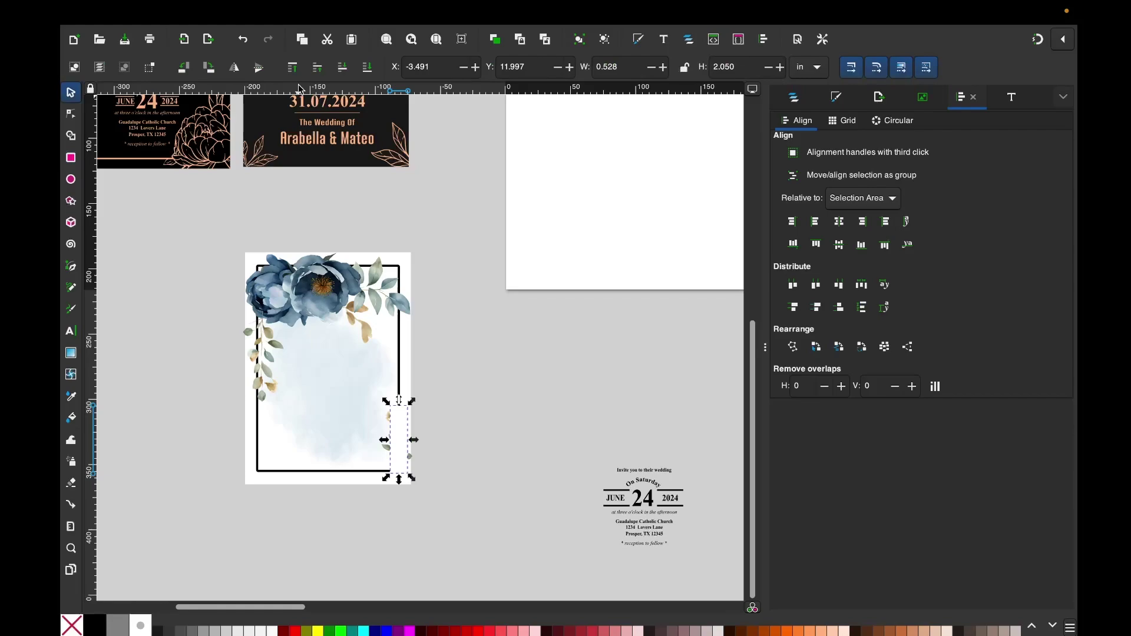
{"action": "left_click", "coordinate": [342, 68]}
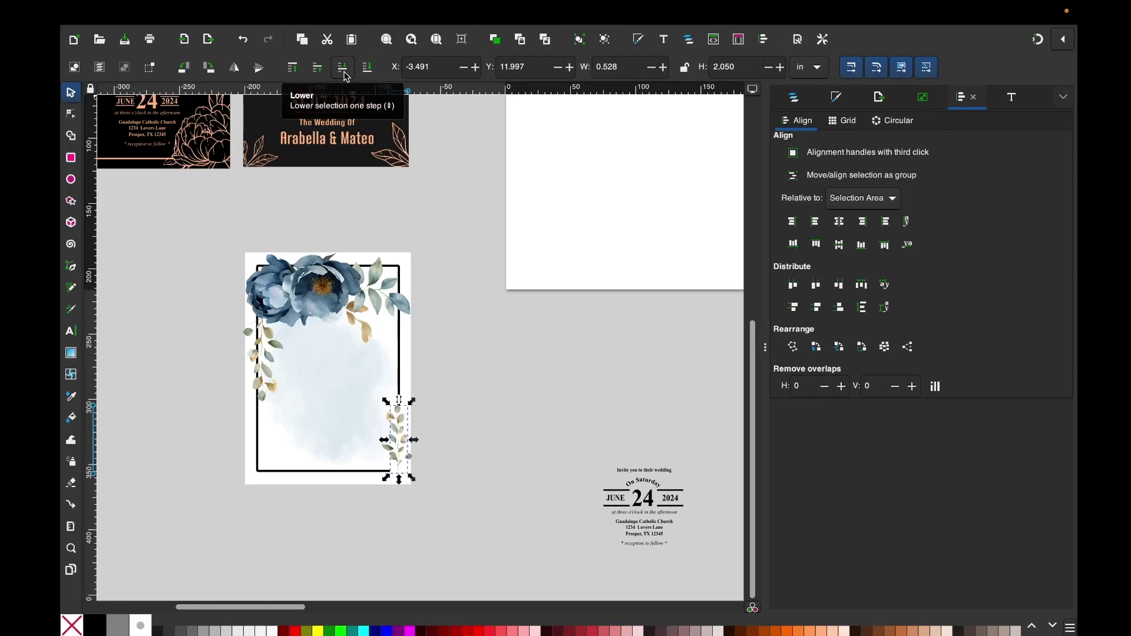
Duplicate the white patch onto the left border and lower it beneath the left sprig
{"action": "right_click", "coordinate": [410, 478]}
{"action": "left_click", "coordinate": [475, 261]}
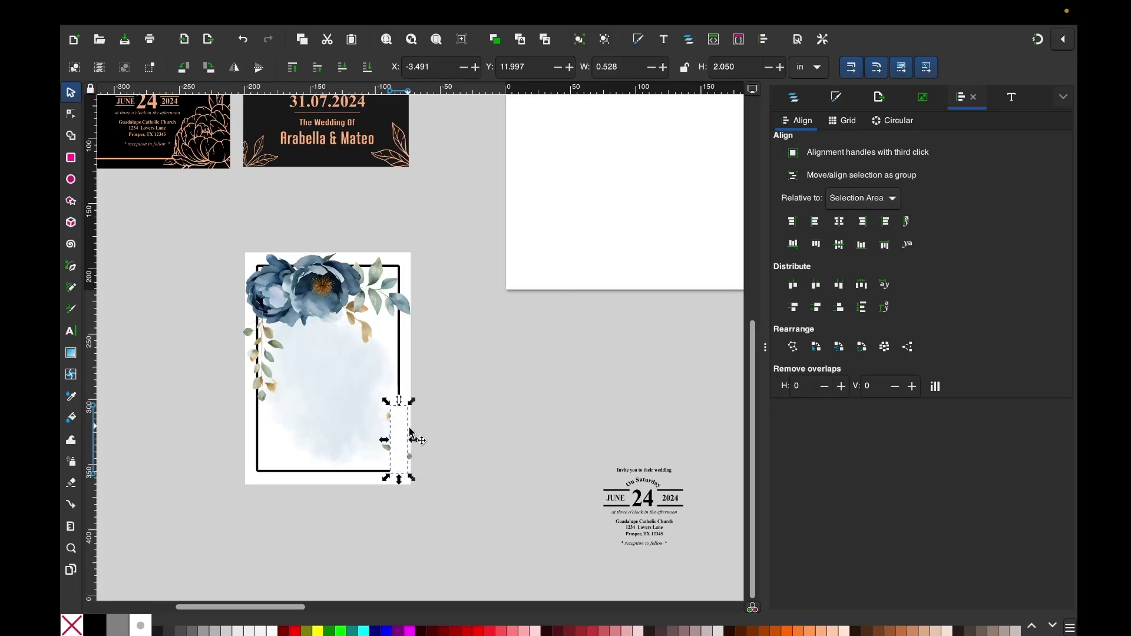
{"action": "left_click_drag", "start_coordinate": [411, 433], "coordinate": [260, 404]}
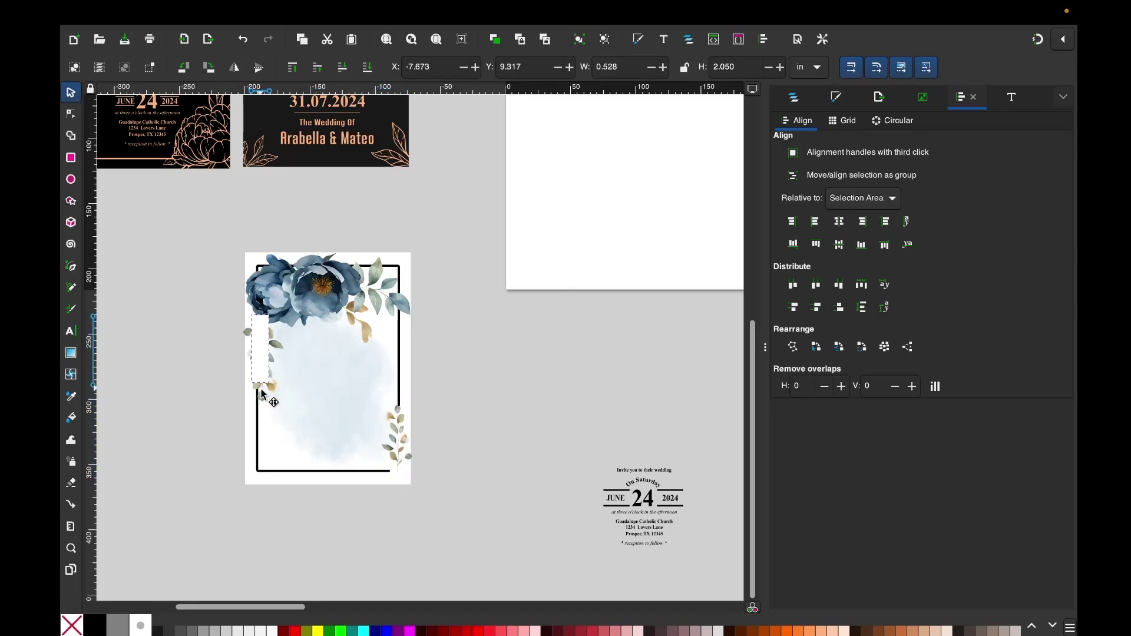
{"action": "left_click", "coordinate": [342, 69]}
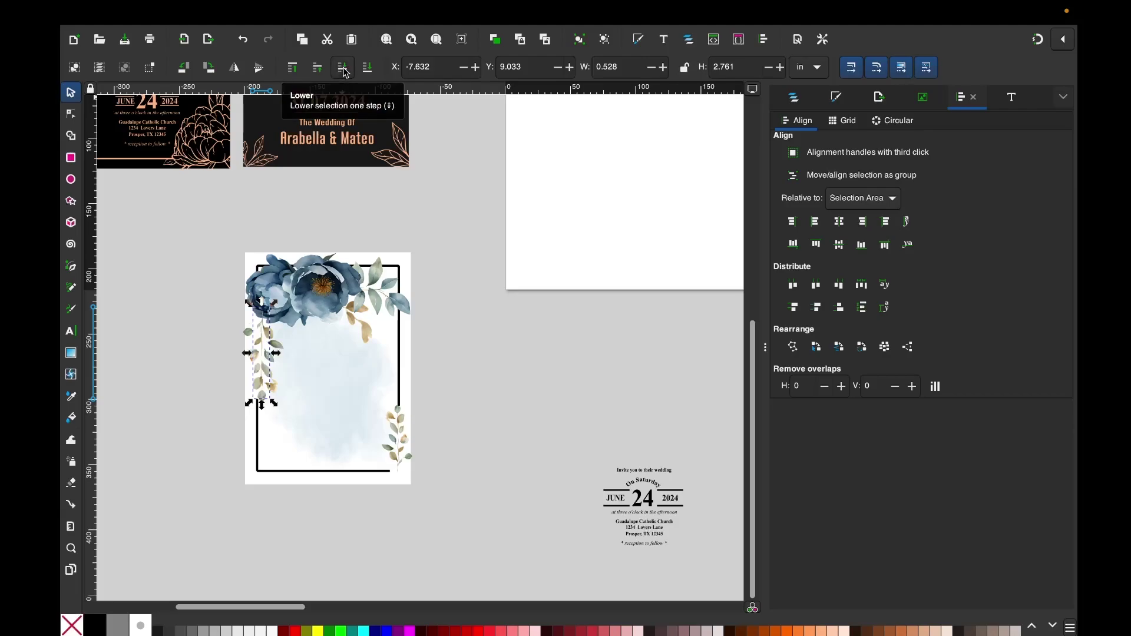
{"action": "left_click", "coordinate": [474, 361]}
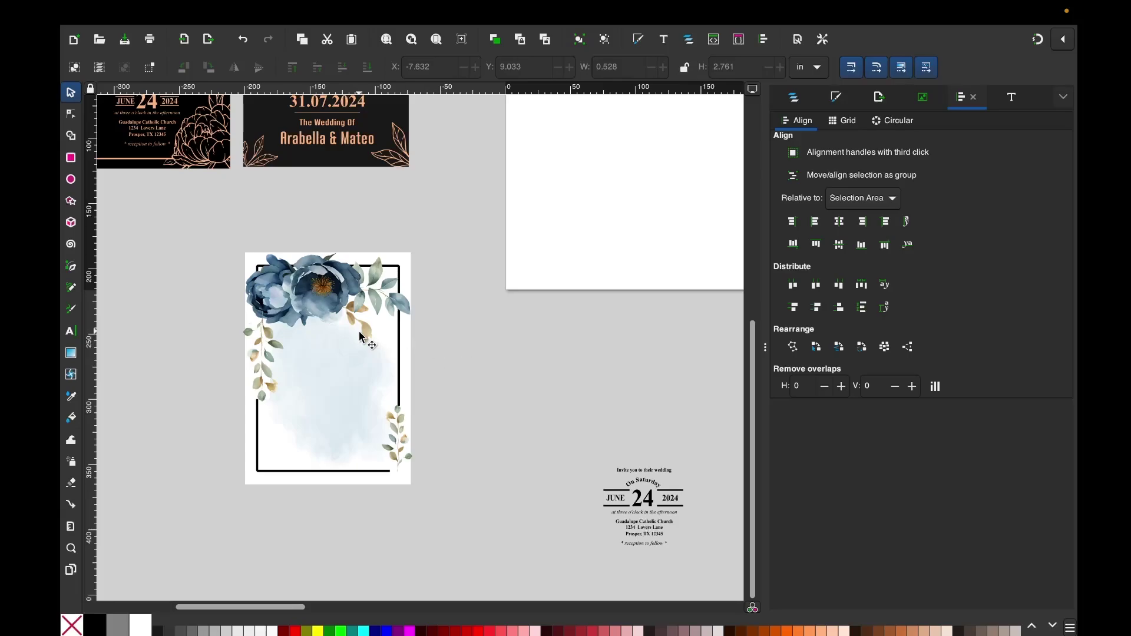
{"action": "left_click", "coordinate": [276, 307]}
Add the first name 'Arabella' as black text on the card
{"action": "scroll", "coordinate": [306, 617], "scroll_direction": "right", "scroll_amount": 2}
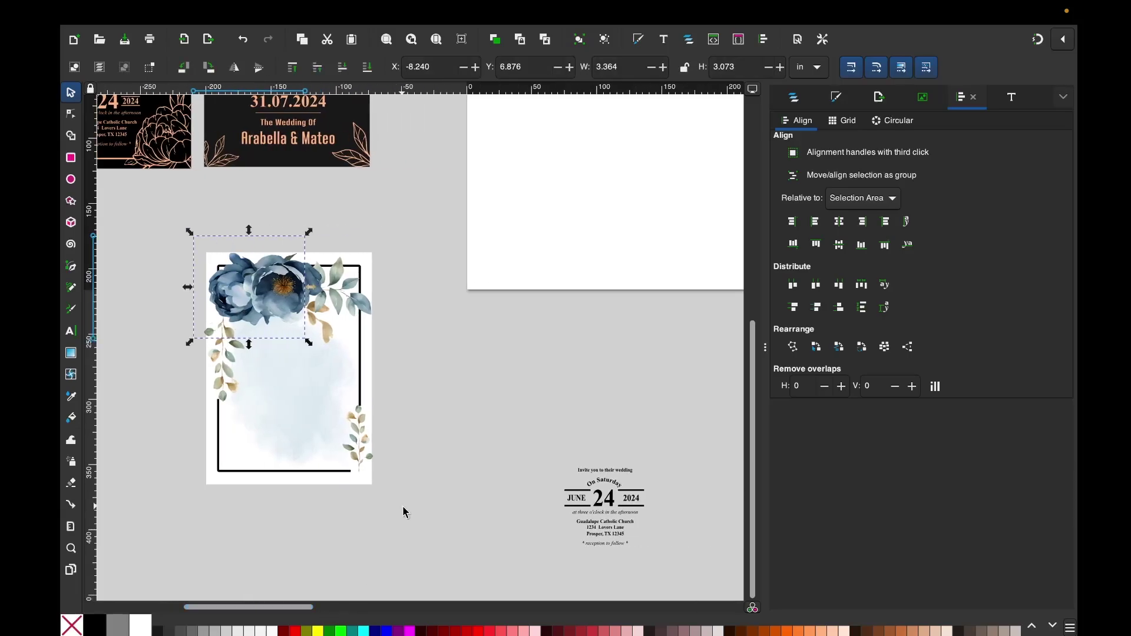
{"action": "left_click", "coordinate": [446, 469]}
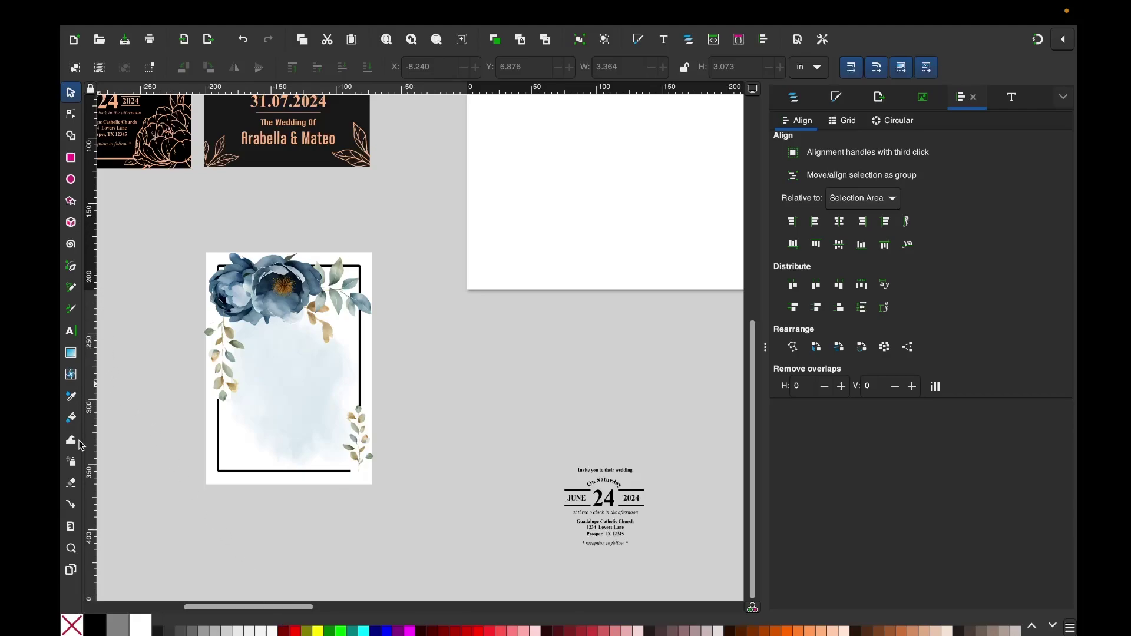
{"action": "left_click", "coordinate": [71, 330]}
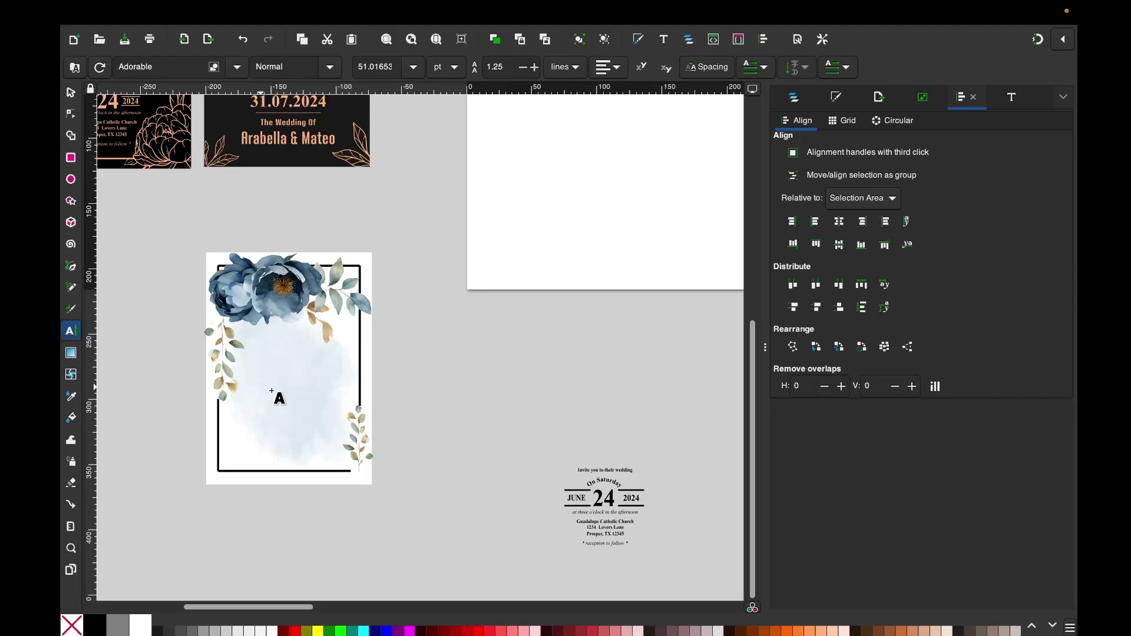
{"action": "left_click", "coordinate": [264, 351]}
{"action": "type", "text": "Arab"}
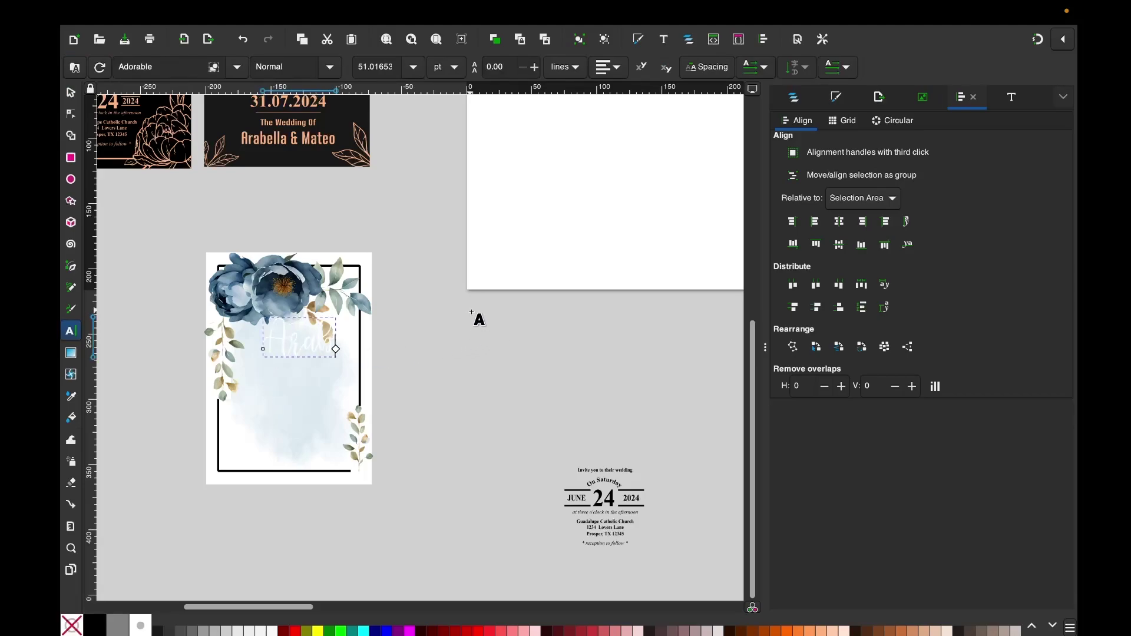
{"action": "type", "text": "ella"}
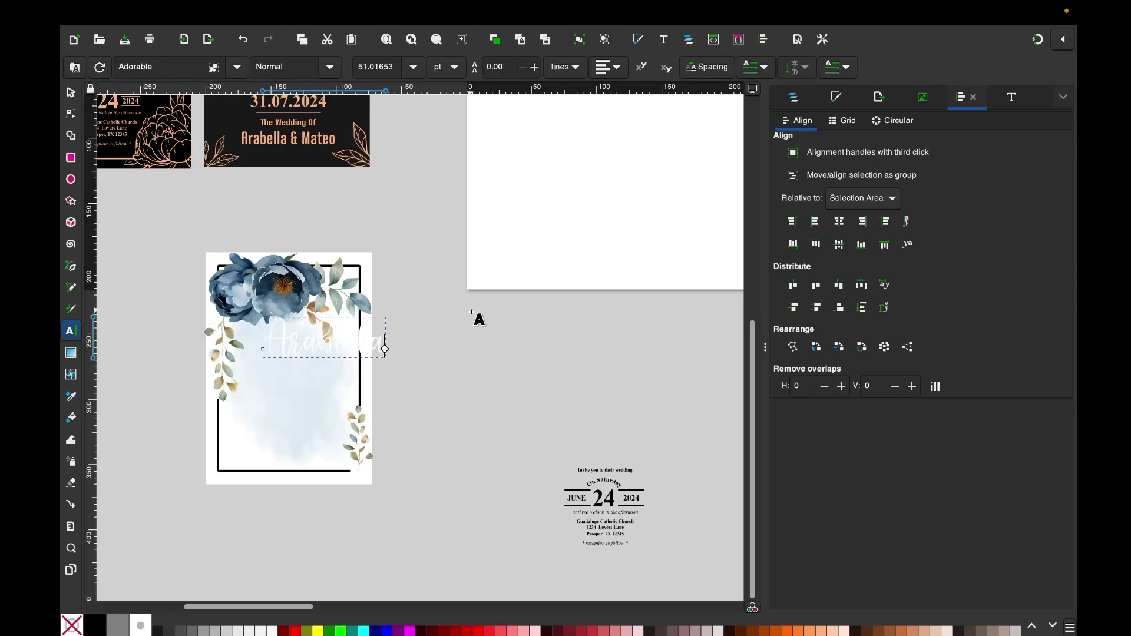
{"action": "left_click", "coordinate": [72, 95]}
{"action": "left_click_drag", "start_coordinate": [339, 351], "coordinate": [323, 370]}
{"action": "left_click", "coordinate": [95, 626]}
Add a smaller 'and' beneath the first name
{"action": "right_click", "coordinate": [307, 350]}
{"action": "left_click", "coordinate": [321, 396]}
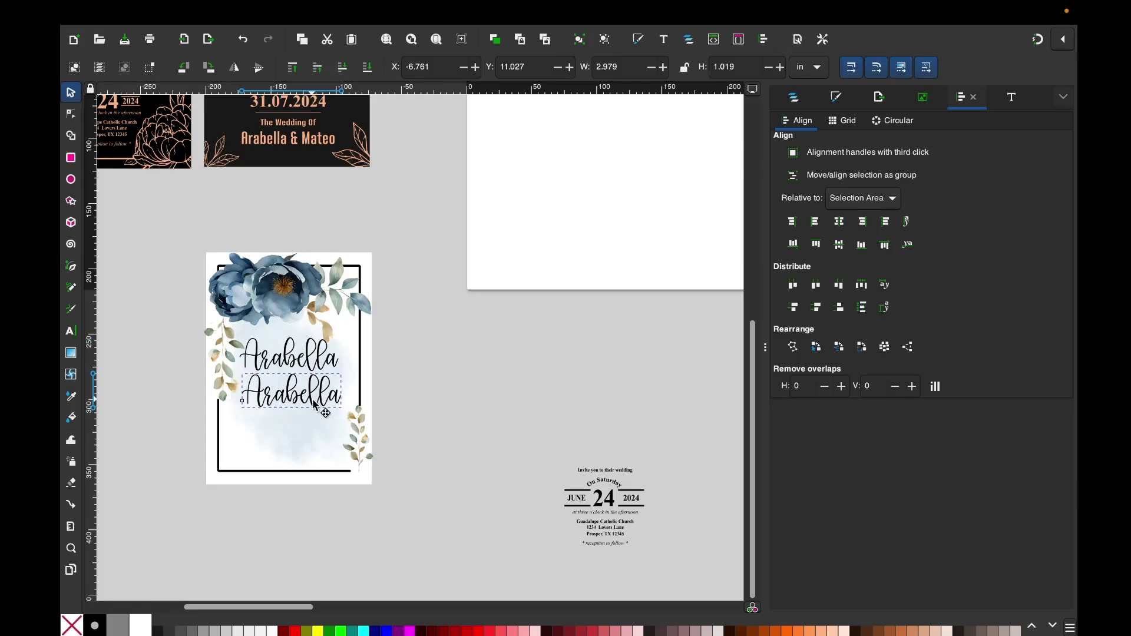
{"action": "double_click", "coordinate": [307, 391]}
{"action": "key", "text": "ctrl+a"}
{"action": "type", "text": "and"}
{"action": "key", "text": "Escape"}
{"action": "left_click_drag", "start_coordinate": [283, 414], "coordinate": [308, 343]}
Add the second name 'Fernando' below 'and'
{"action": "right_click", "coordinate": [310, 348]}
{"action": "left_click", "coordinate": [338, 387]}
{"action": "double_click", "coordinate": [289, 391]}
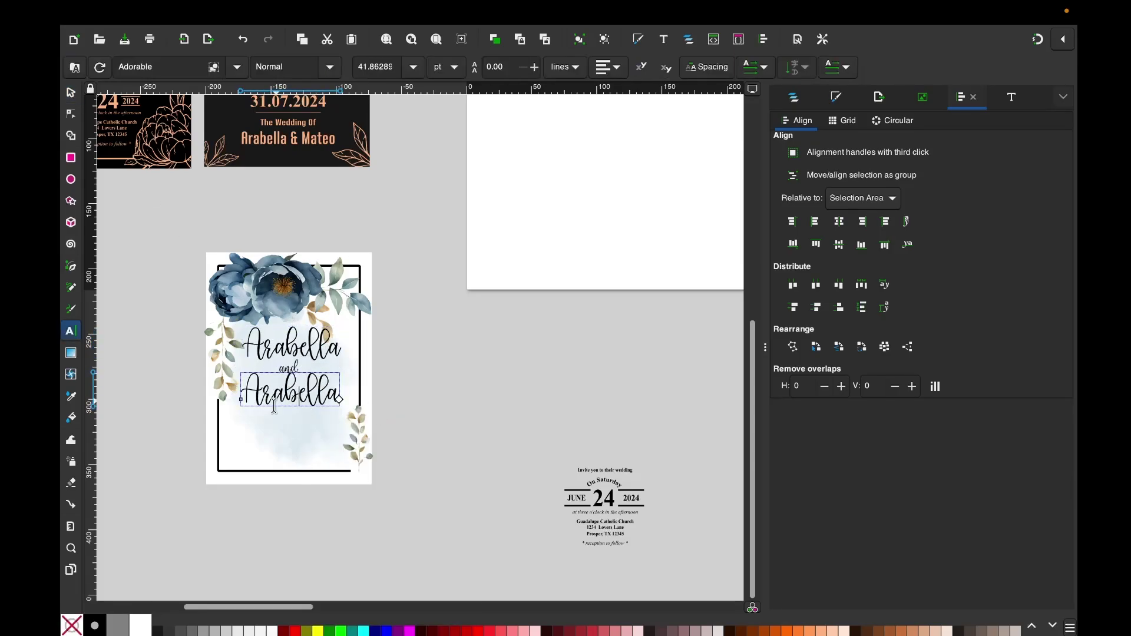
{"action": "key", "text": "ctrl+a"}
{"action": "type", "text": "Fernando"}
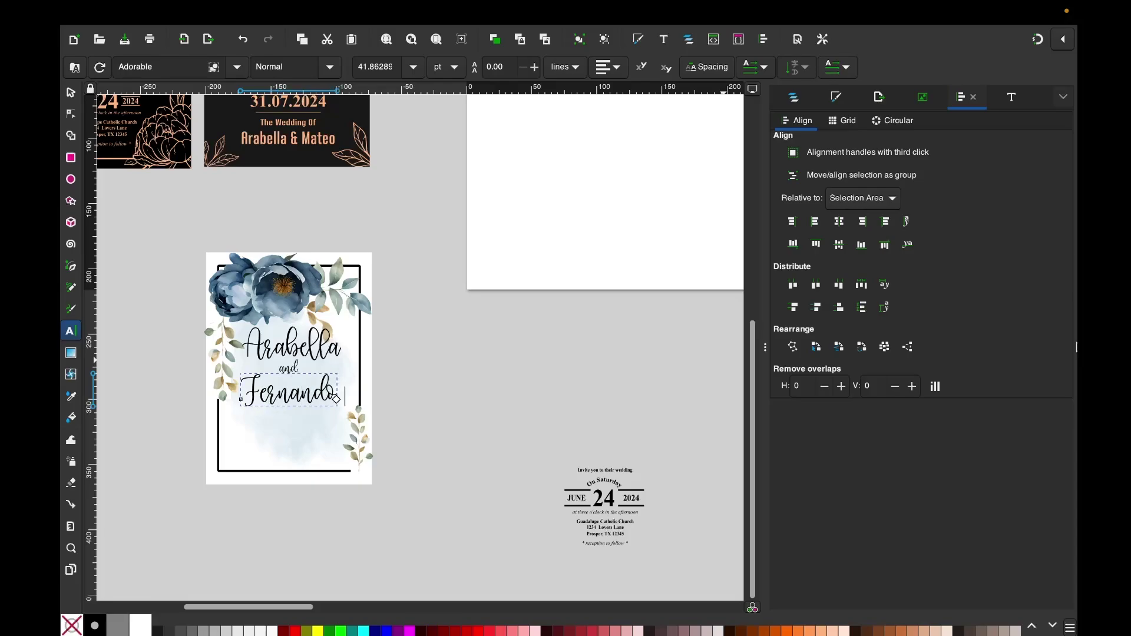
{"action": "key", "text": "Escape"}
{"action": "key", "text": "s"}
Place the invitation line under the names and add an 'On Saturday' line below it
{"action": "left_click_drag", "start_coordinate": [616, 473], "coordinate": [301, 401]}
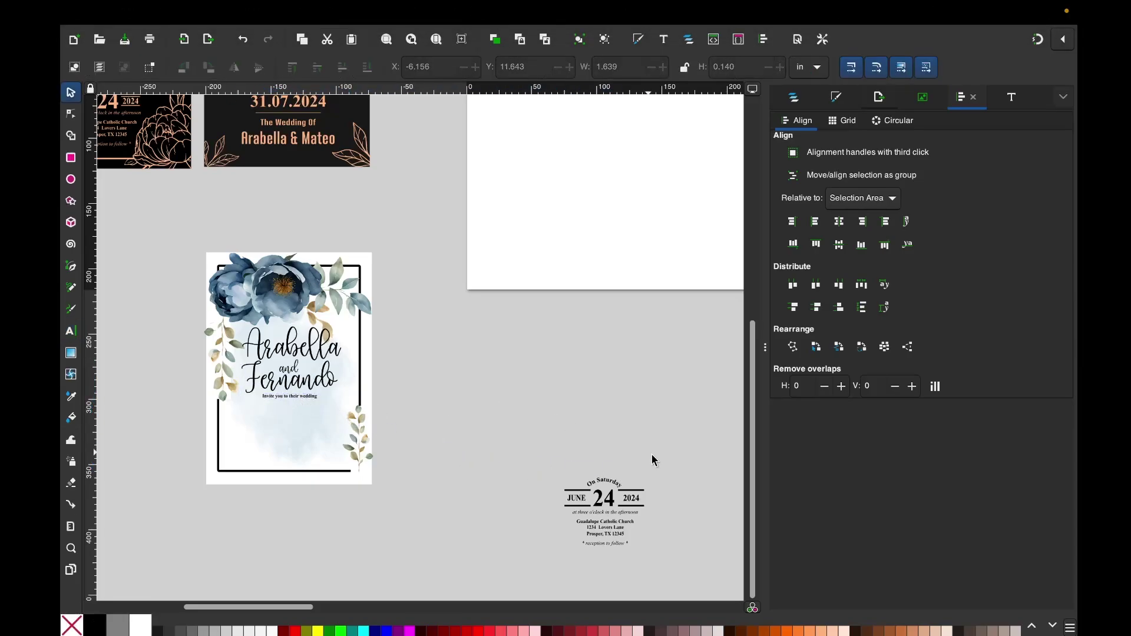
{"action": "double_click", "coordinate": [293, 400]}
{"action": "key", "text": "F3"}
{"action": "left_click", "coordinate": [222, 349]}
{"action": "left_click", "coordinate": [222, 349]}
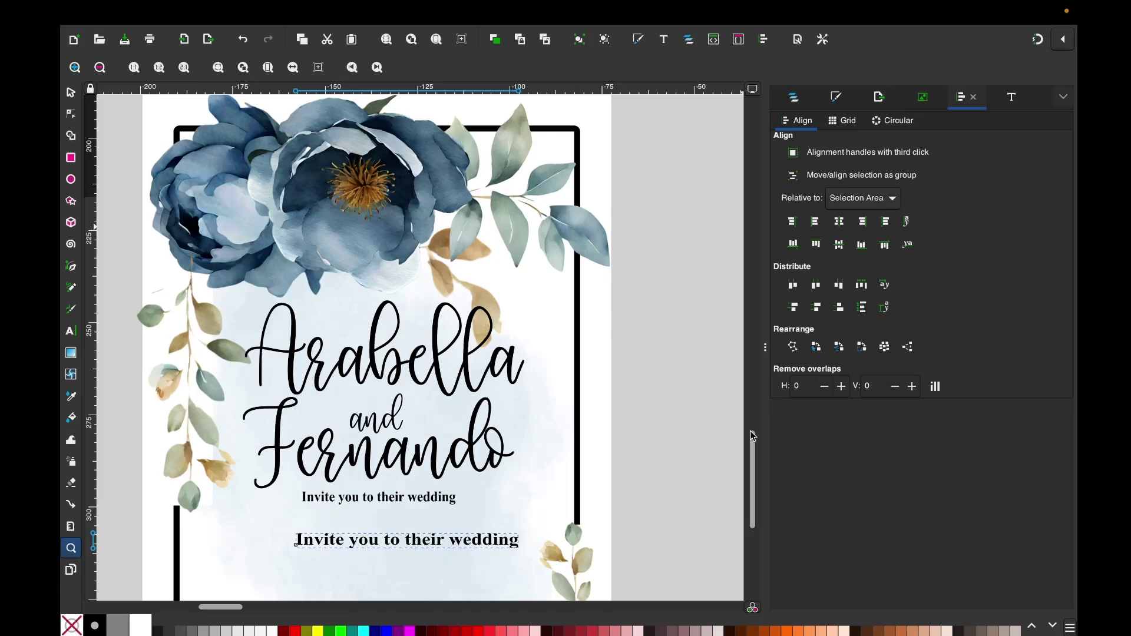
{"action": "scroll", "coordinate": [222, 349], "scroll_direction": "down", "scroll_amount": 4}
{"action": "key", "text": "Delete"}
{"action": "key", "text": "t"}
{"action": "left_click", "coordinate": [273, 315]}
{"action": "type", "text": "On Saturday"}
{"action": "key", "text": "F1"}
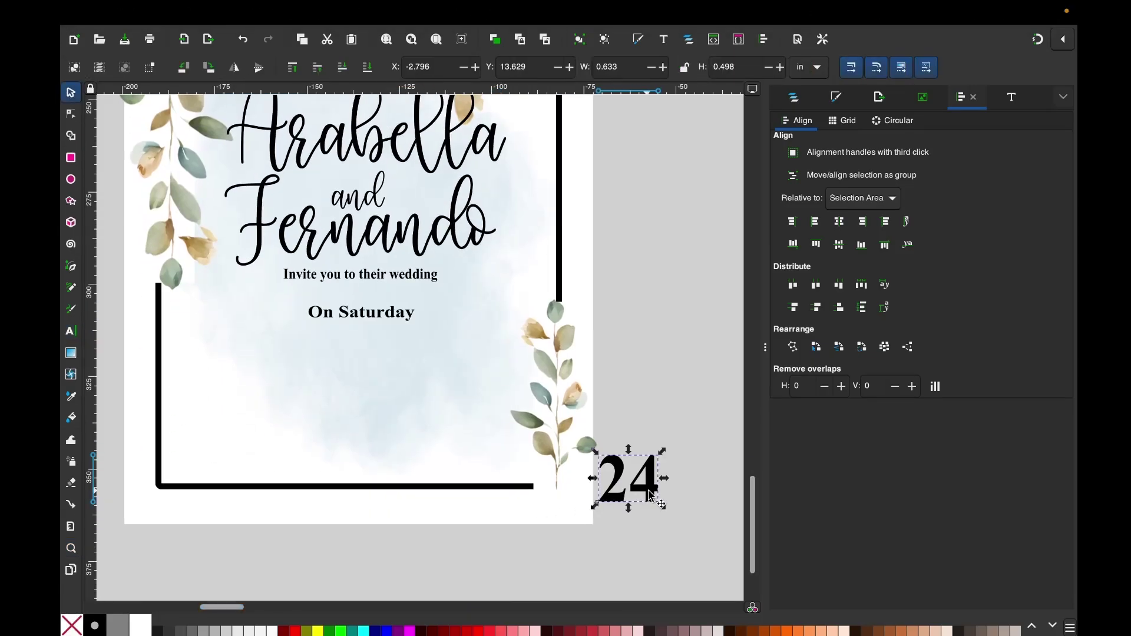
Centre the large '24' beneath 'On Saturday'
{"action": "left_click_drag", "start_coordinate": [654, 497], "coordinate": [383, 368]}
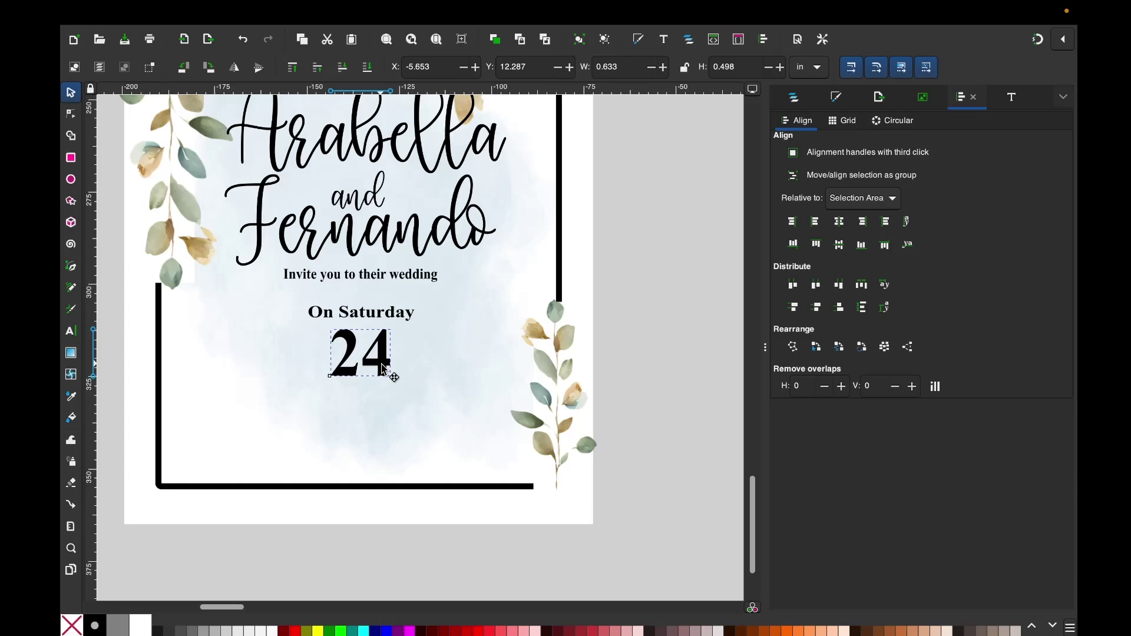
{"action": "left_click", "coordinate": [384, 368]}
{"action": "left_click", "coordinate": [341, 366]}
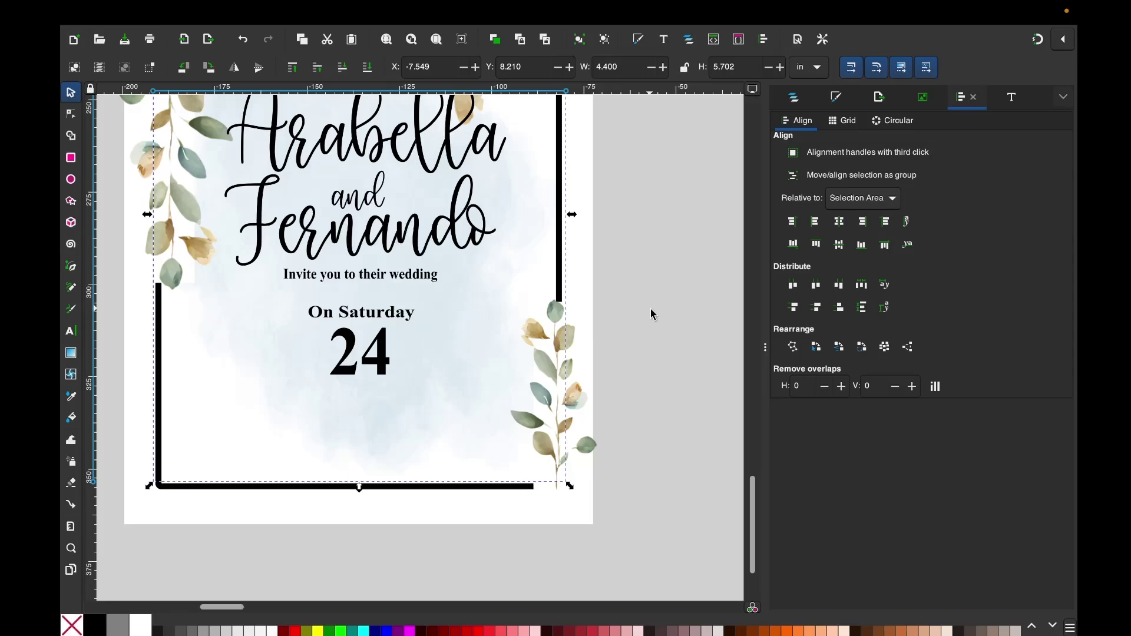
Draw a thin bar left of the 24, duplicate it just below, and group the pair
{"action": "left_click", "coordinate": [71, 158]}
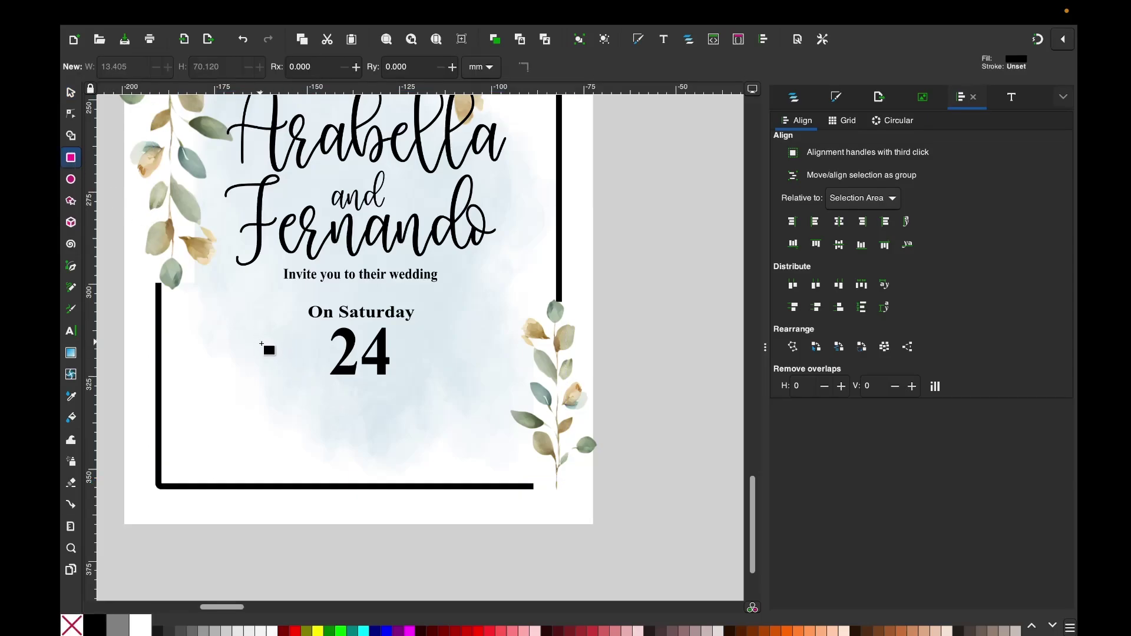
{"action": "left_click_drag", "start_coordinate": [260, 340], "coordinate": [319, 345]}
{"action": "left_click", "coordinate": [70, 93]}
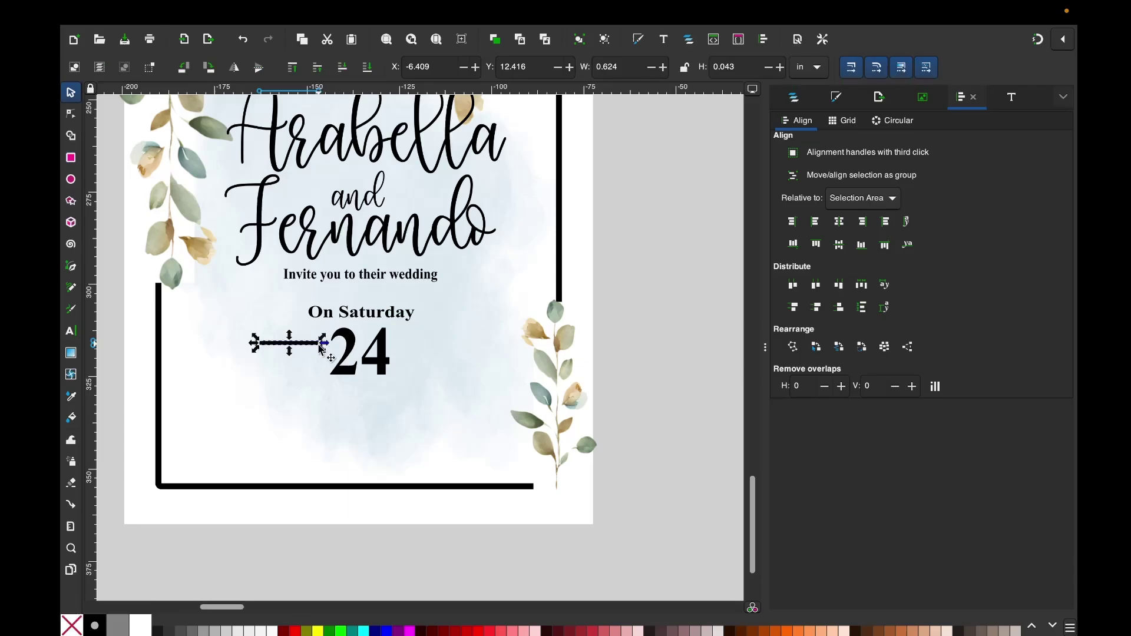
{"action": "right_click", "coordinate": [298, 341]}
{"action": "left_click", "coordinate": [359, 399]}
{"action": "mouse_move", "coordinate": [303, 344]}
{"action": "left_mouse_down"}
{"action": "mouse_move", "coordinate": [299, 378]}
{"action": "mouse_move", "coordinate": [298, 341]}
{"action": "left_mouse_up"}
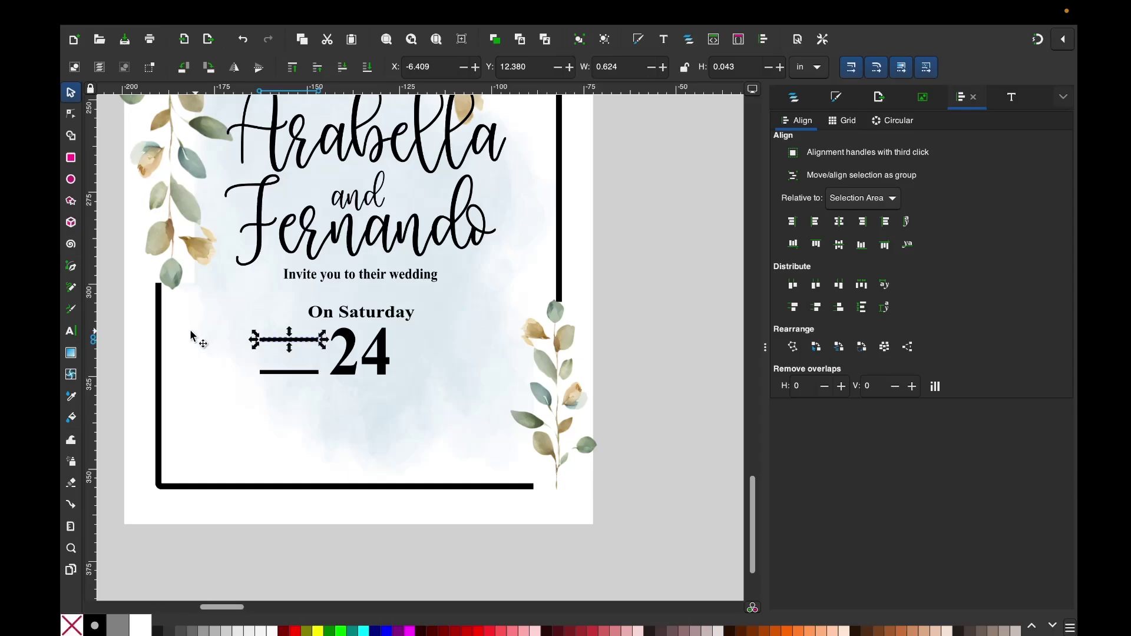
{"action": "left_click_drag", "start_coordinate": [106, 318], "coordinate": [364, 402]}
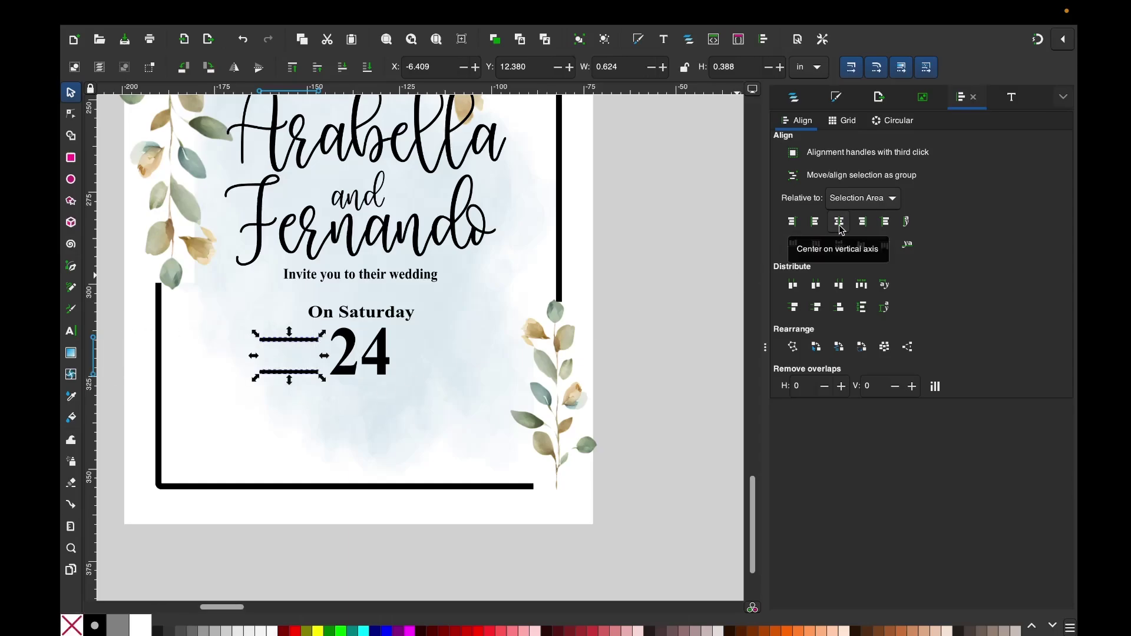
{"action": "right_click", "coordinate": [279, 349]}
{"action": "left_click", "coordinate": [330, 278]}
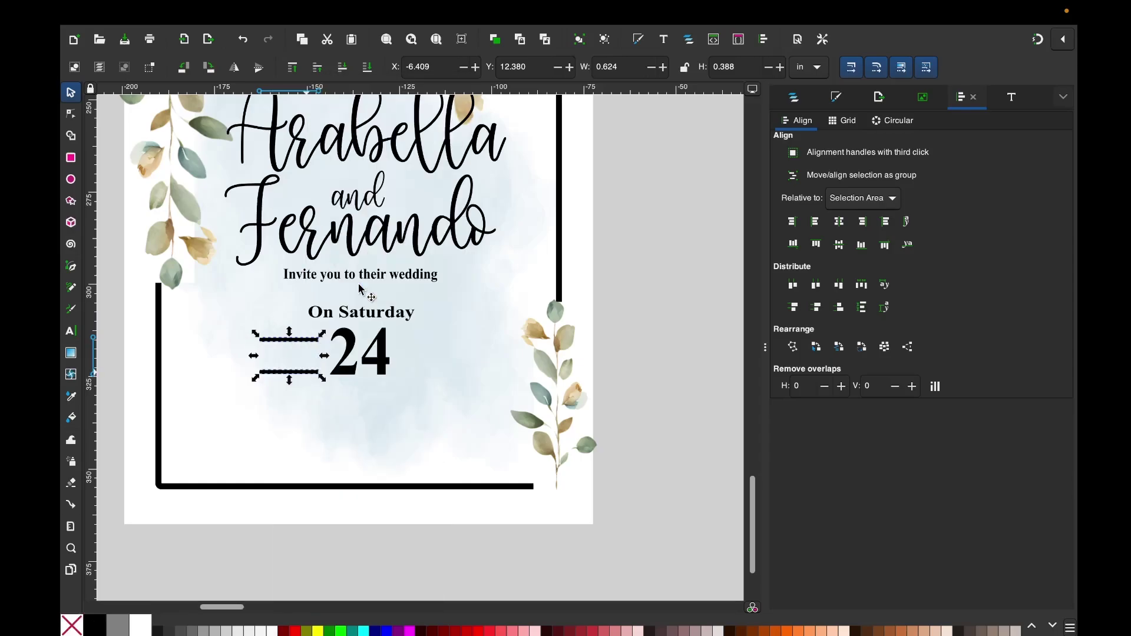
Copy the bar pair to the right of the 24 and centre both pairs vertically on it
{"action": "right_click", "coordinate": [290, 340]}
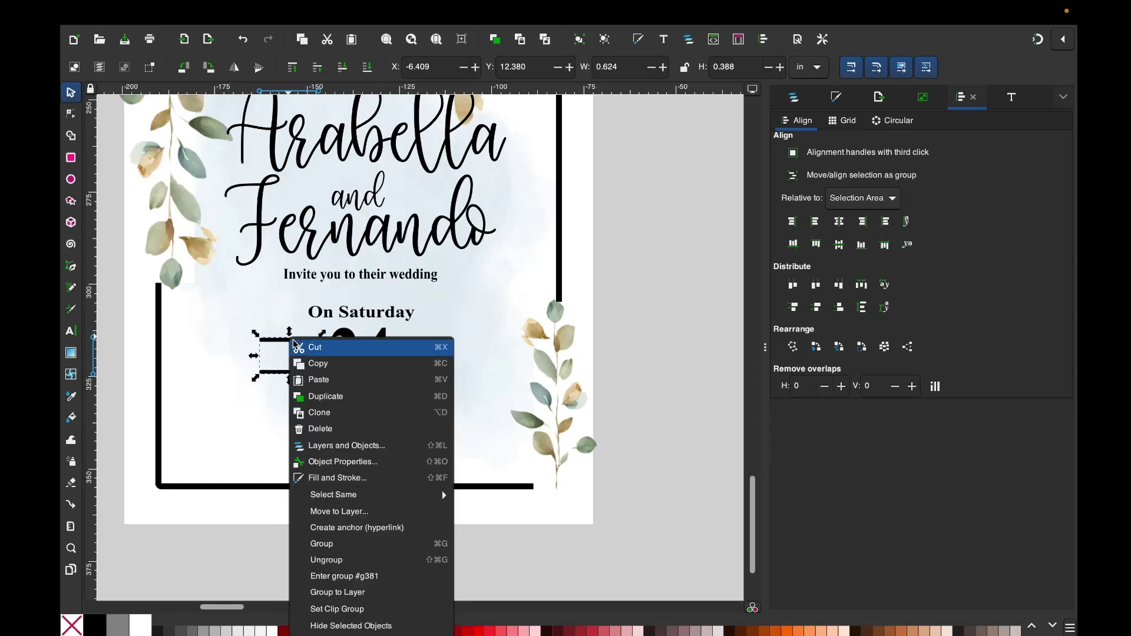
{"action": "left_click", "coordinate": [327, 393]}
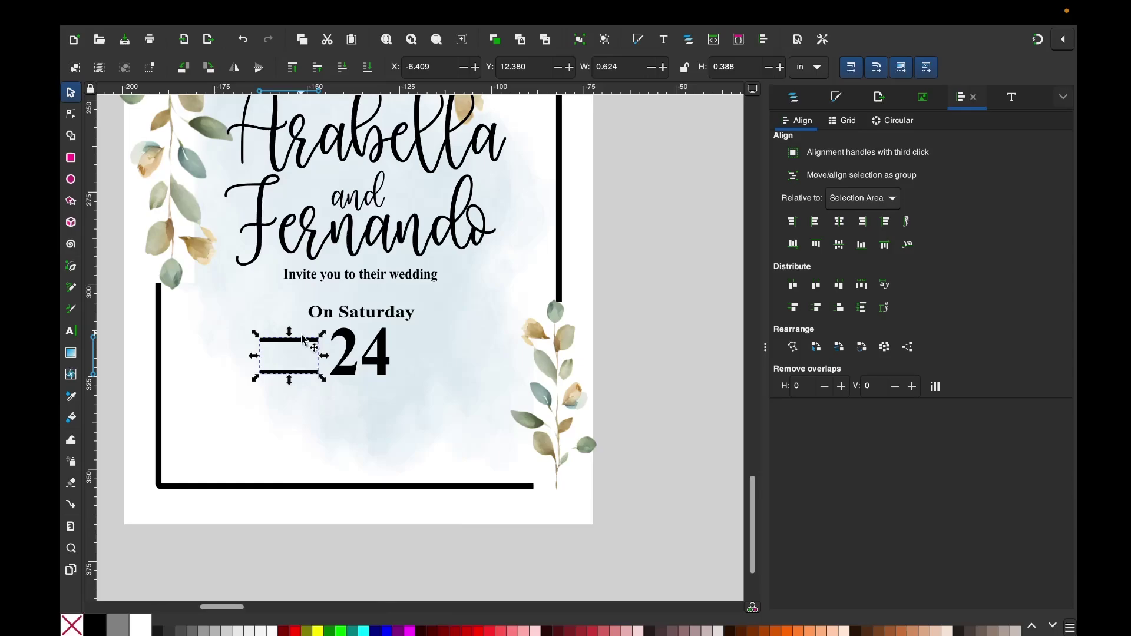
{"action": "left_click_drag", "start_coordinate": [307, 346], "coordinate": [448, 344]}
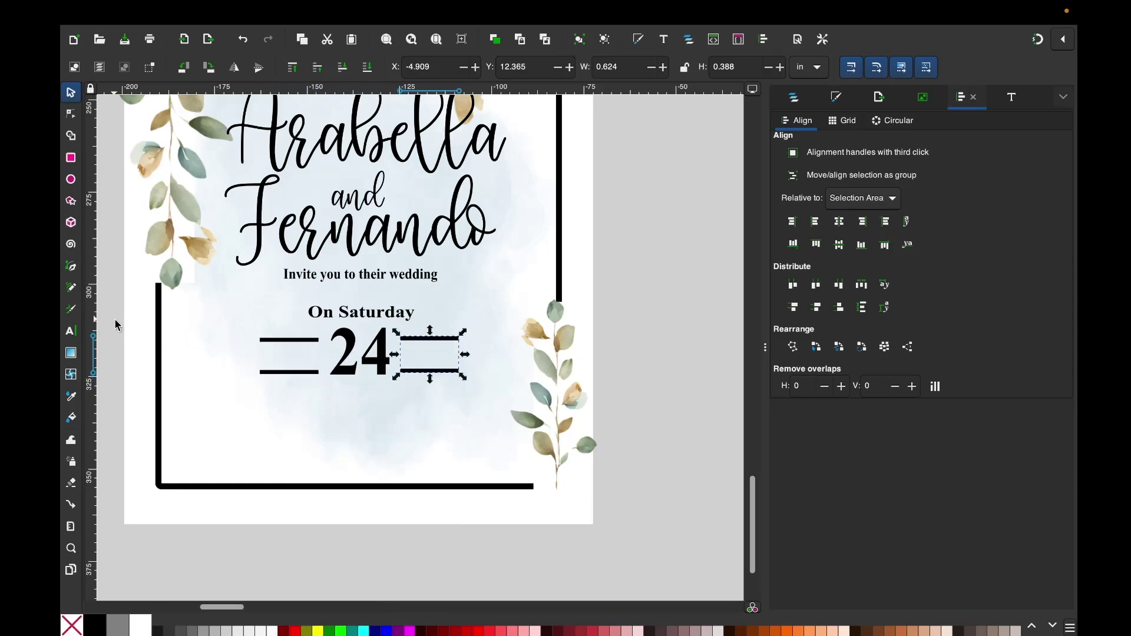
{"action": "left_click_drag", "start_coordinate": [111, 318], "coordinate": [508, 409]}
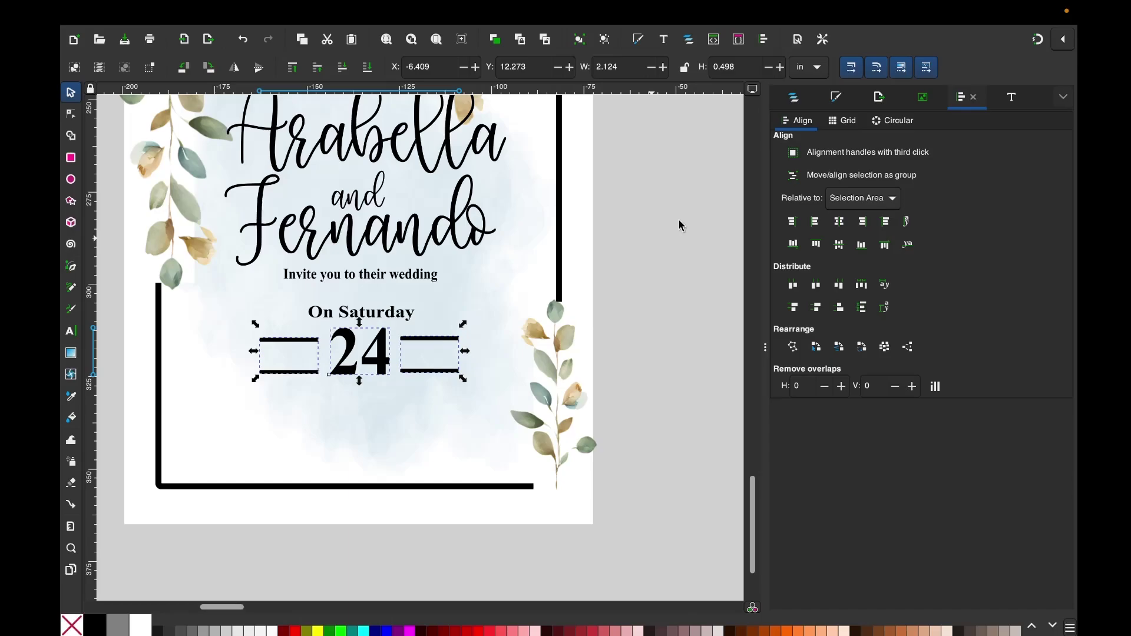
{"action": "left_click", "coordinate": [842, 249]}
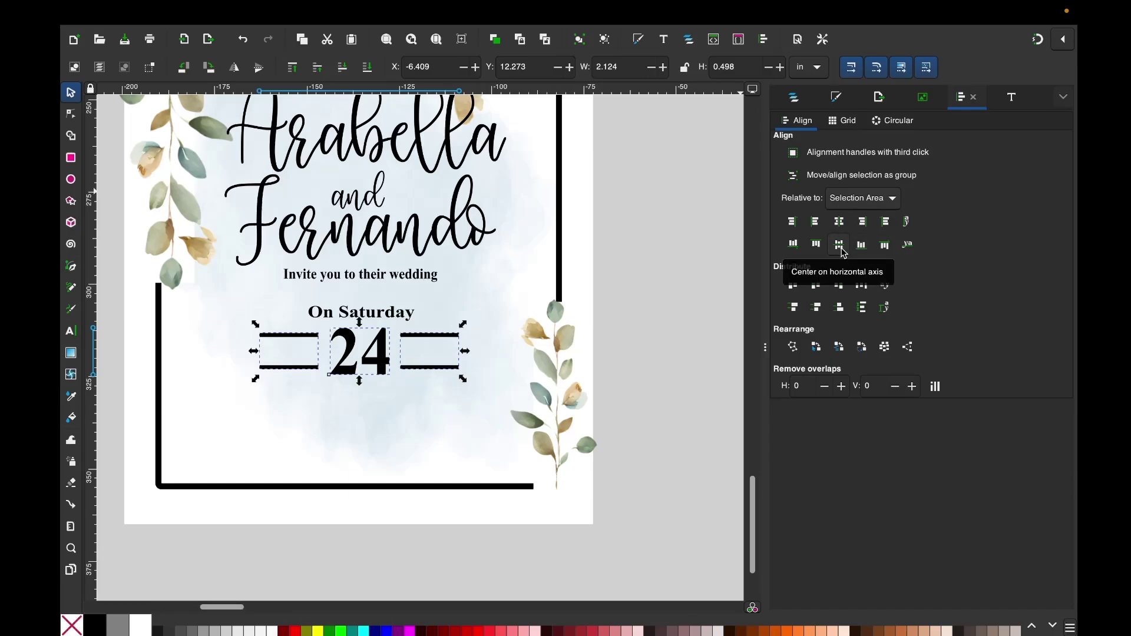
{"action": "left_click", "coordinate": [634, 339]}
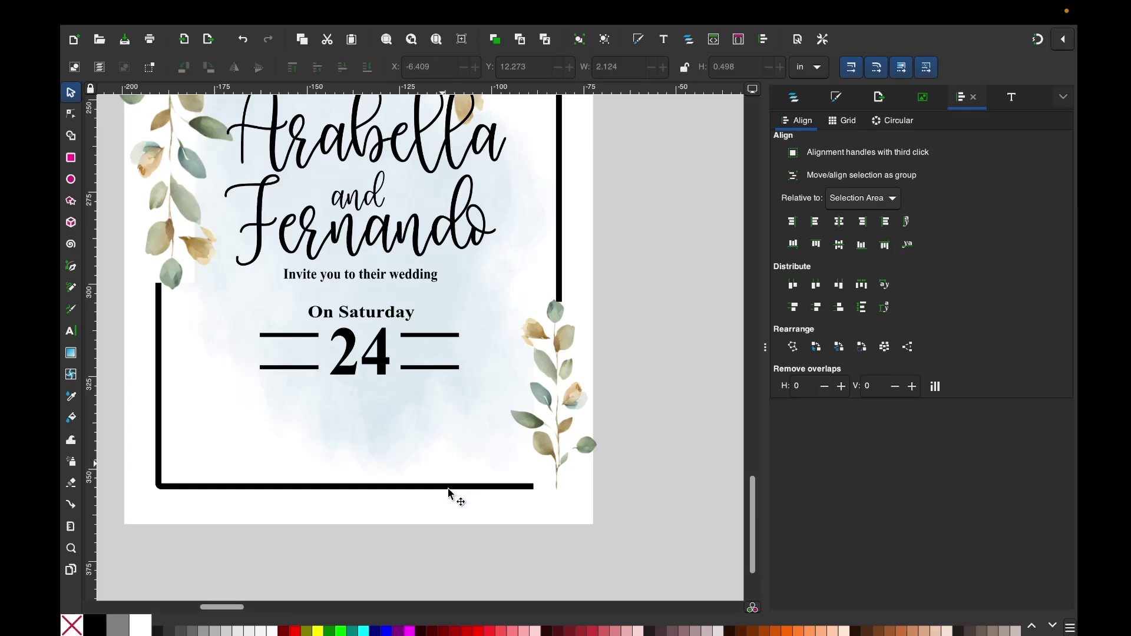
{"action": "scroll", "coordinate": [395, 347], "scroll_direction": "down", "scroll_amount": 5}
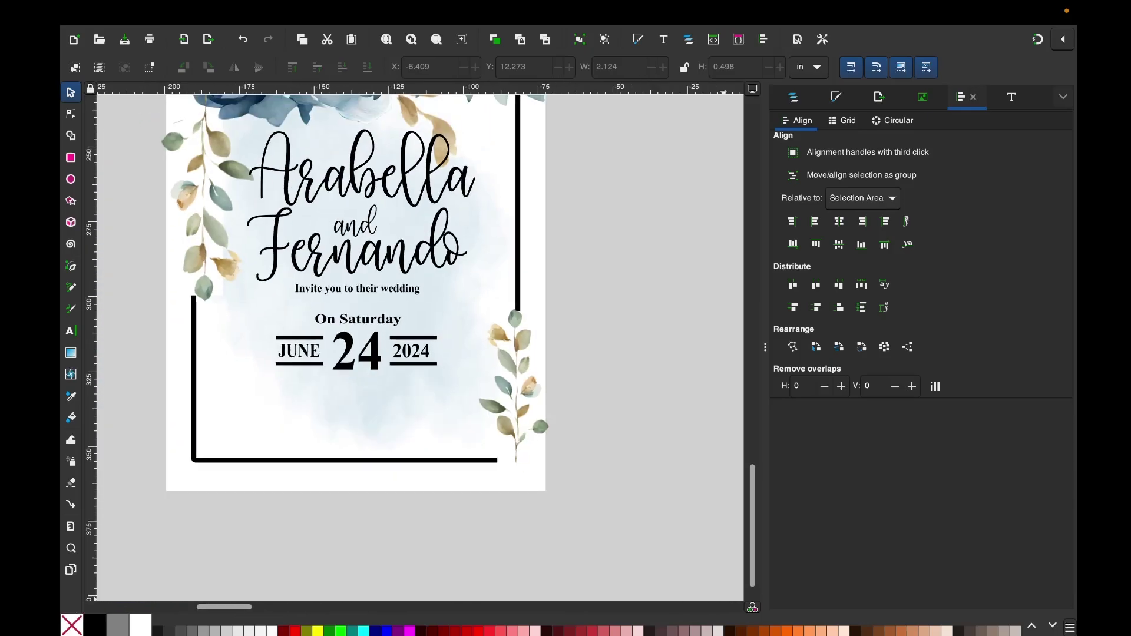
{"action": "scroll", "coordinate": [421, 350], "scroll_direction": "down", "scroll_amount": 3}
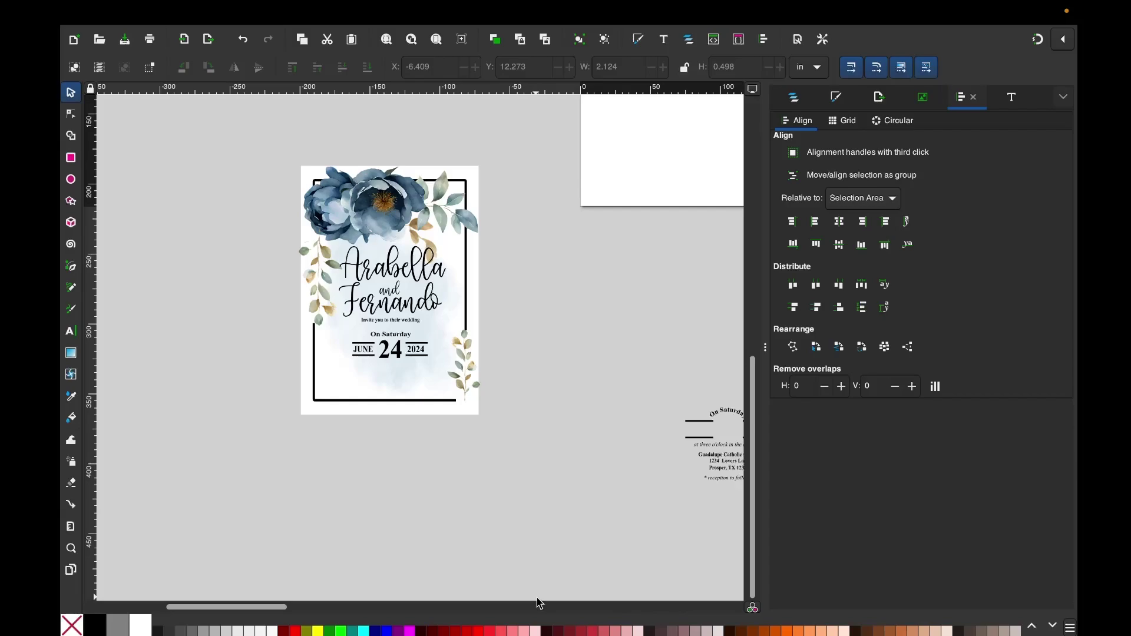
Move the time and venue text block under the date, then select the 'On Saturday' line
{"action": "left_click_drag", "start_coordinate": [259, 606], "coordinate": [277, 606]}
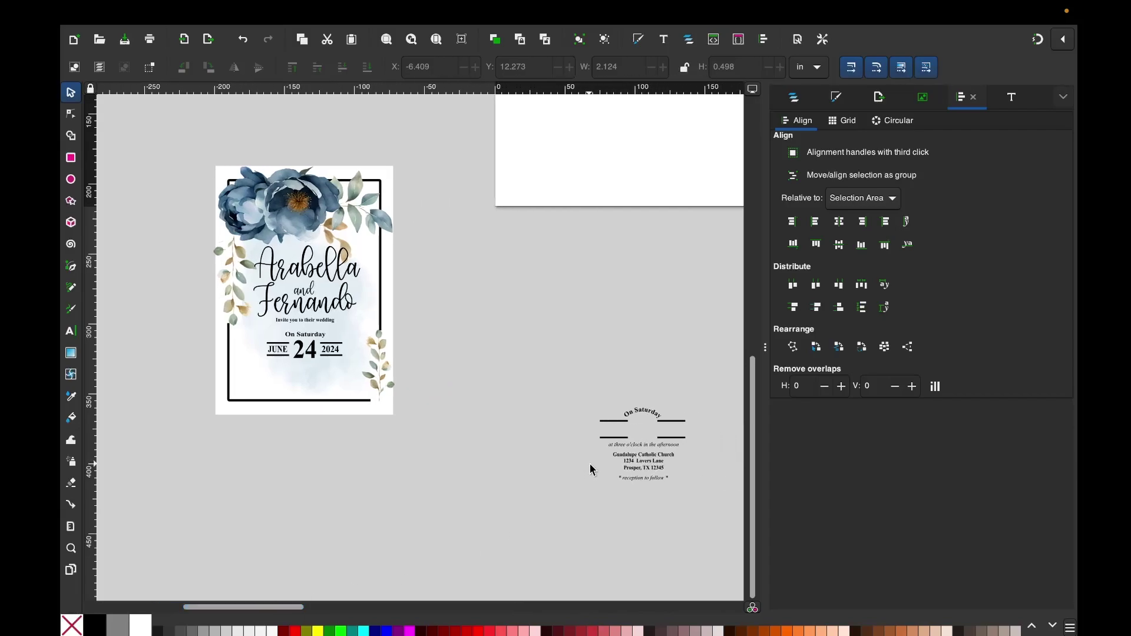
{"action": "mouse_move", "coordinate": [567, 426]}
{"action": "left_mouse_down"}
{"action": "mouse_move", "coordinate": [689, 502]}
{"action": "mouse_move", "coordinate": [590, 439]}
{"action": "mouse_move", "coordinate": [303, 375]}
{"action": "left_mouse_up"}
{"action": "scroll", "coordinate": [303, 375], "scroll_direction": "left", "scroll_amount": 3}
{"action": "key", "text": "z"}
{"action": "left_click", "coordinate": [392, 318]}
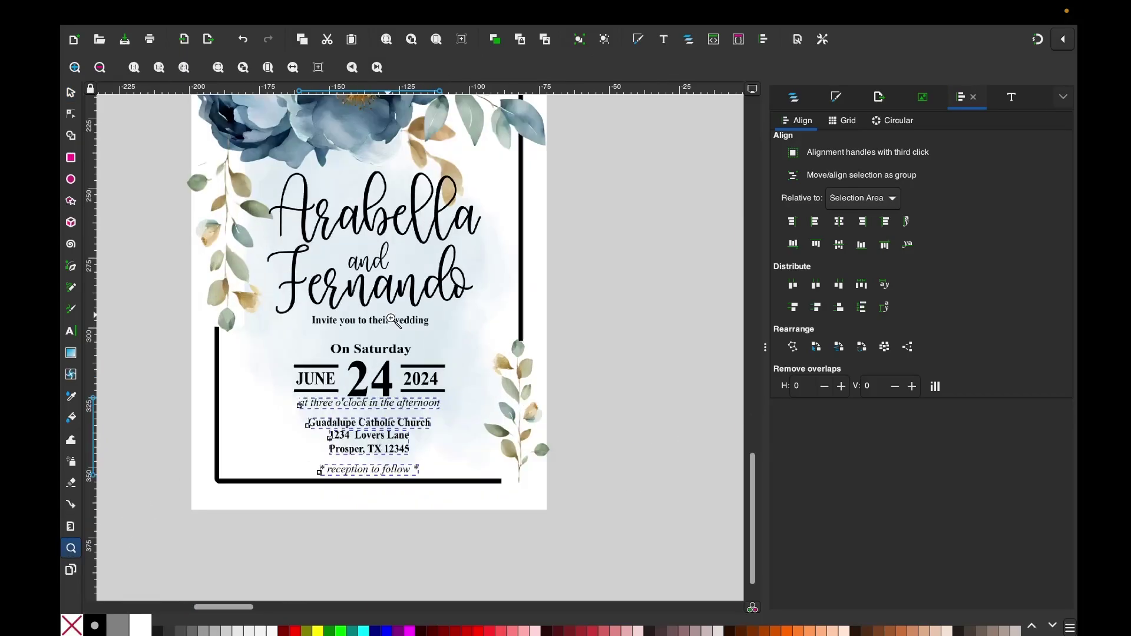
{"action": "left_click", "coordinate": [392, 319]}
{"action": "left_click", "coordinate": [70, 93]}
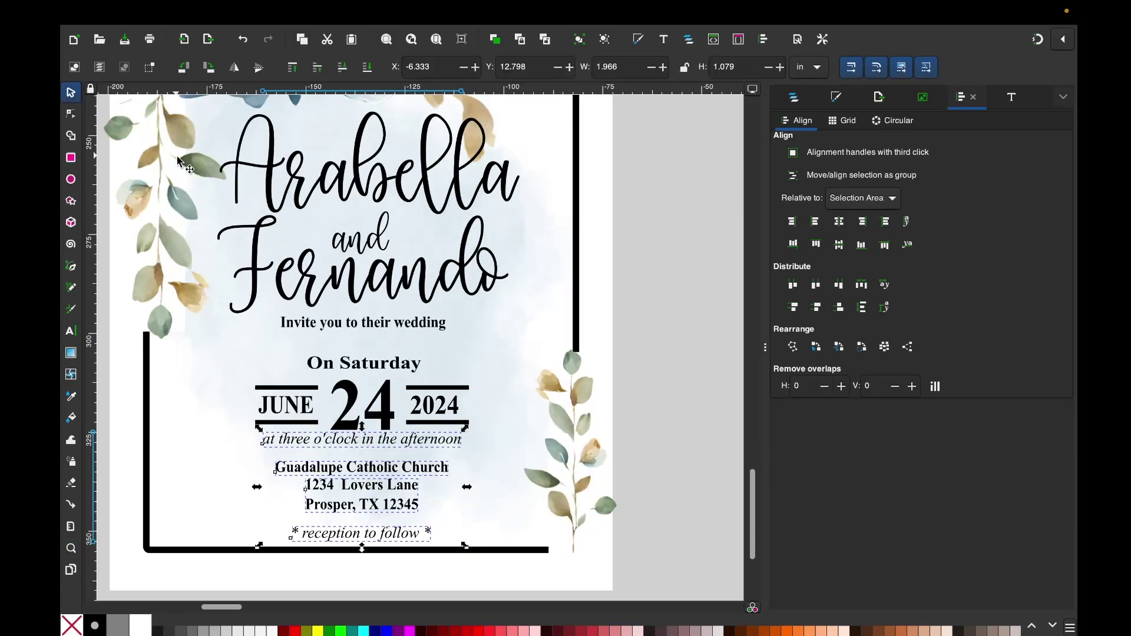
{"action": "left_click", "coordinate": [635, 332]}
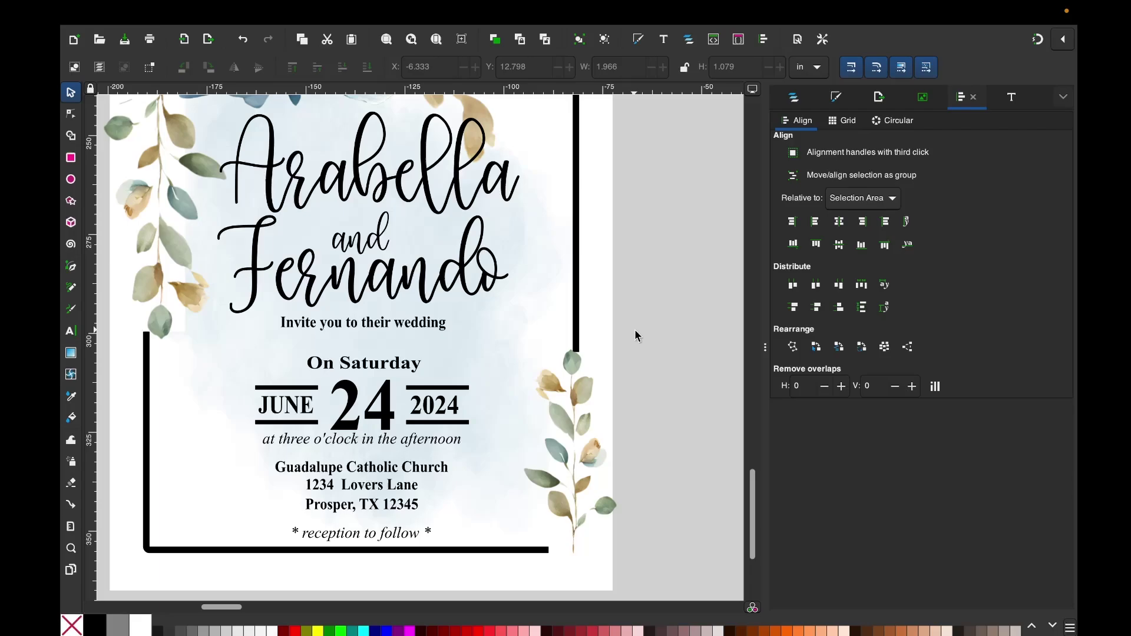
{"action": "left_click", "coordinate": [381, 370]}
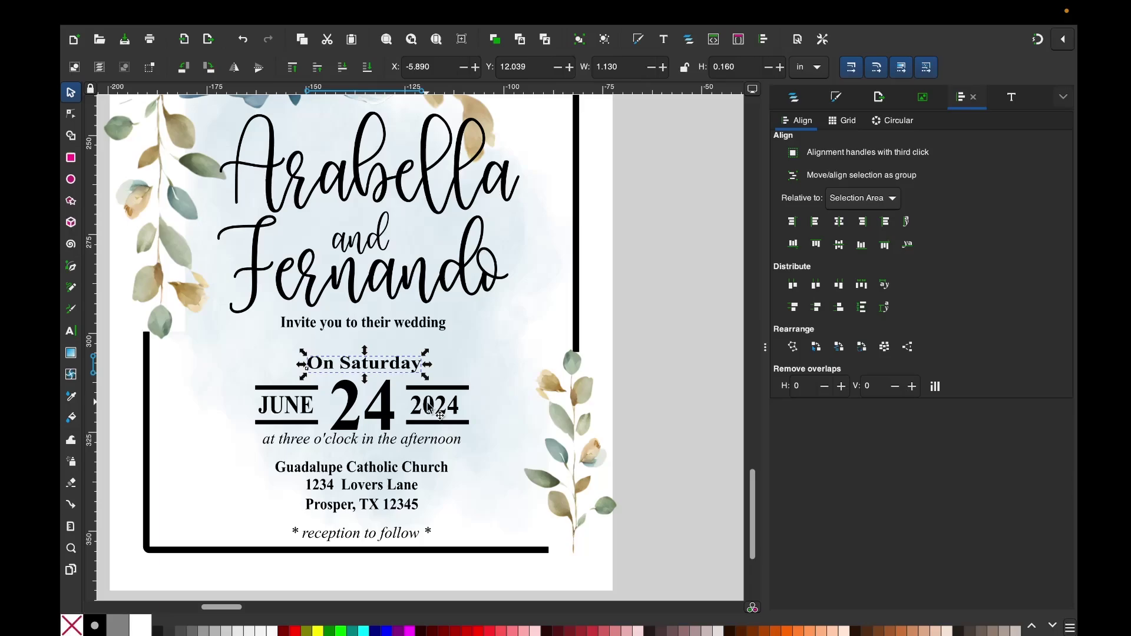
Draw a helper circle beside the card and put 'On Saturday' on it as a path
{"action": "left_click", "coordinate": [70, 180]}
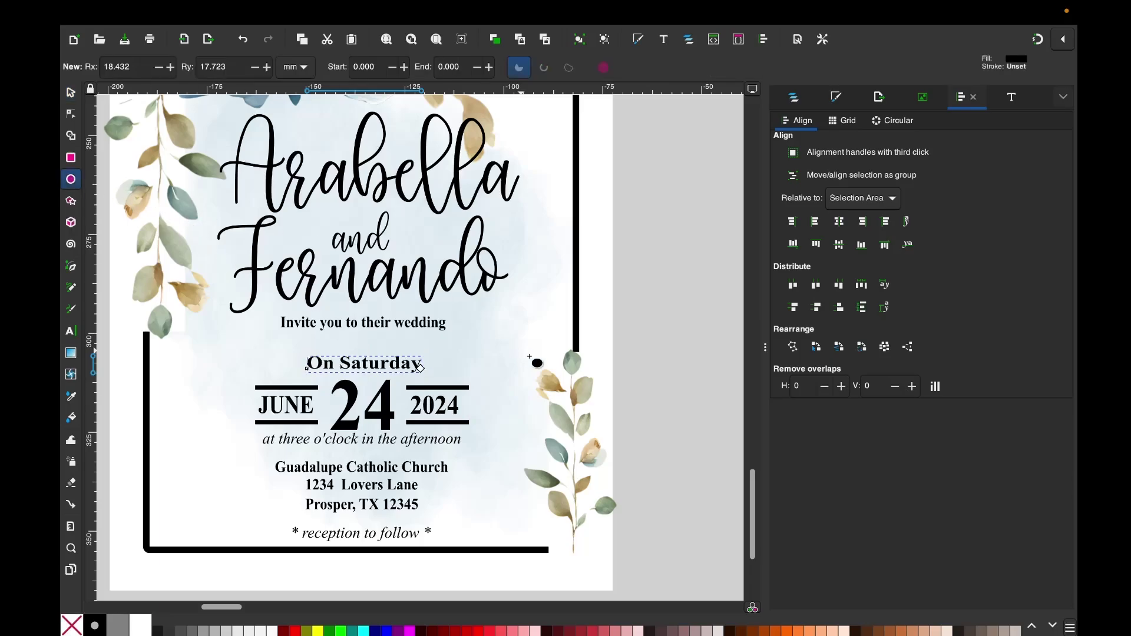
{"action": "left_click_drag", "start_coordinate": [633, 284], "coordinate": [730, 375]}
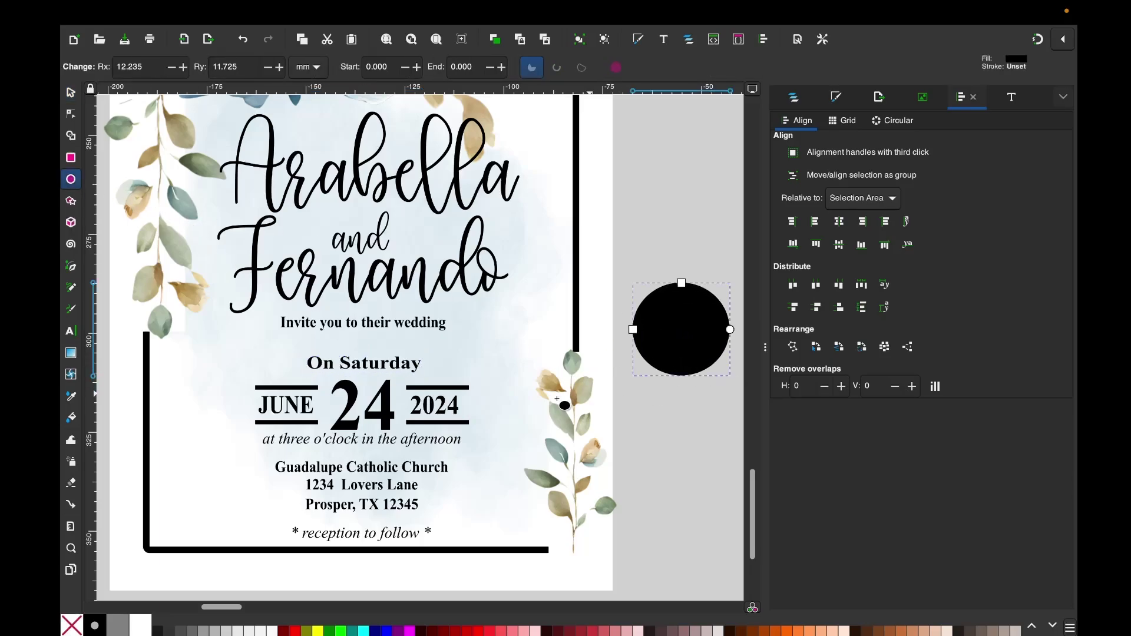
{"action": "left_click", "coordinate": [70, 93]}
{"action": "left_click_drag", "start_coordinate": [372, 370], "coordinate": [708, 267]}
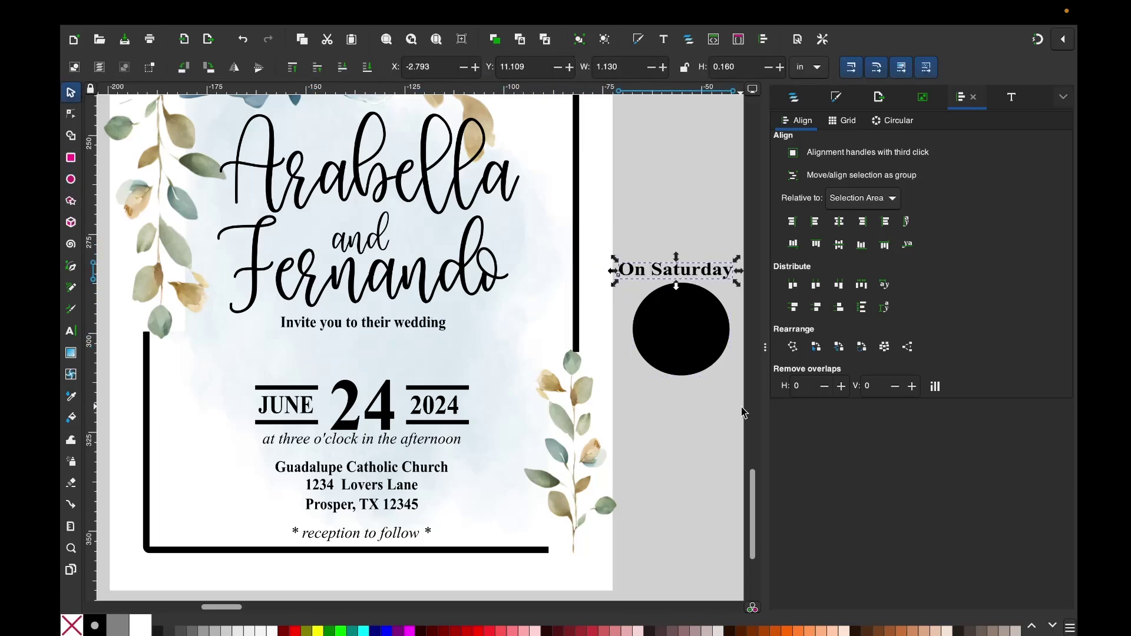
{"action": "left_click_drag", "start_coordinate": [743, 413], "coordinate": [587, 223]}
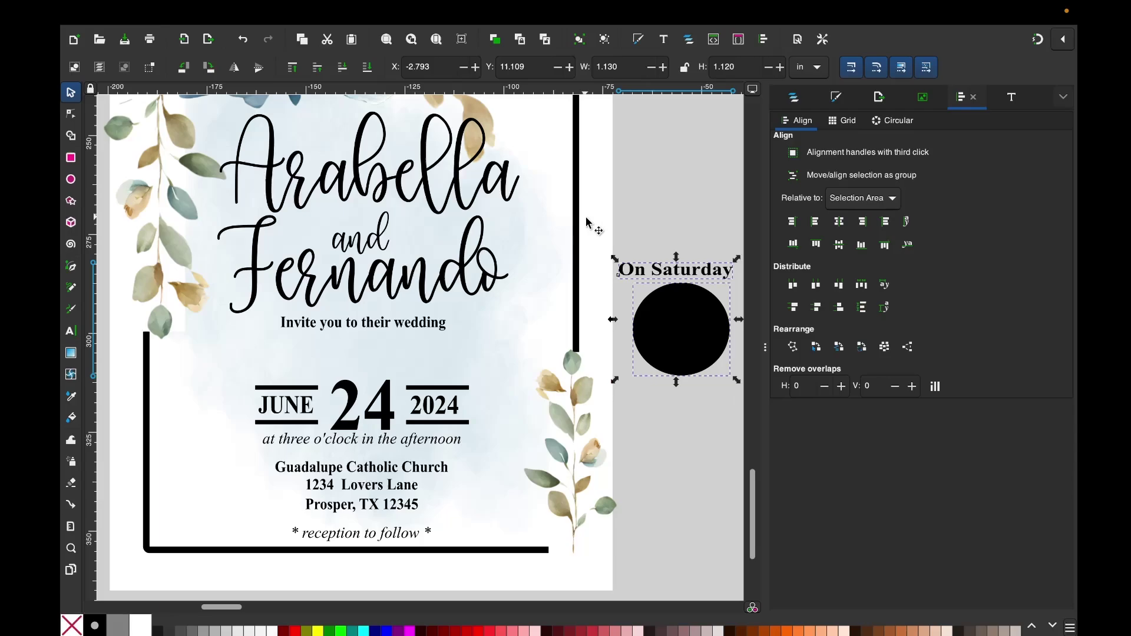
{"action": "left_click", "coordinate": [355, 13]}
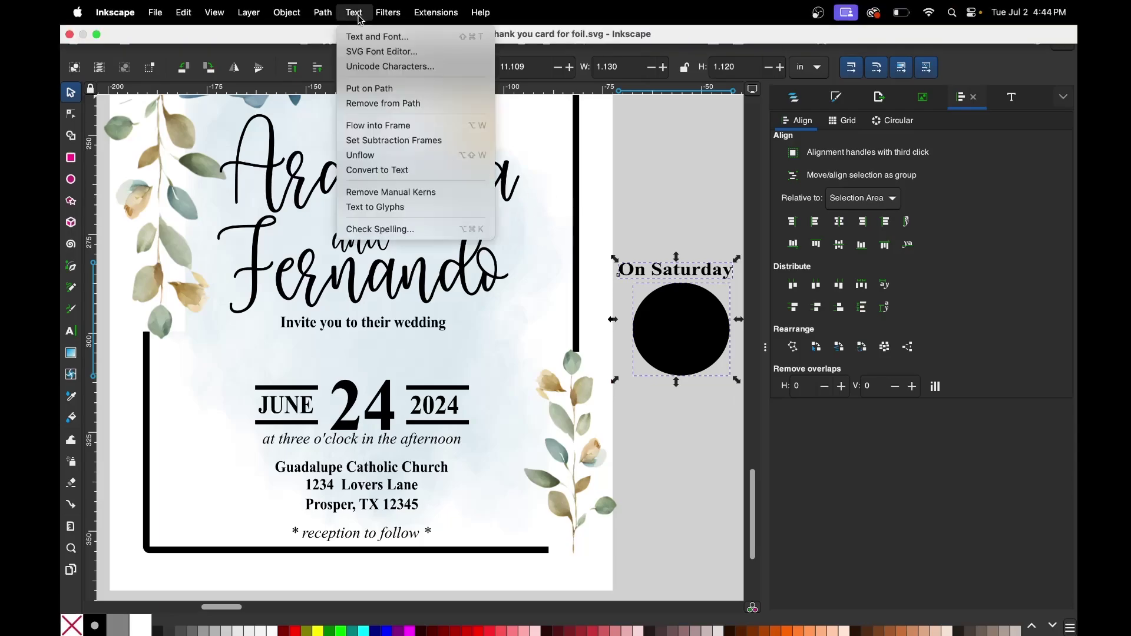
{"action": "left_click", "coordinate": [369, 89]}
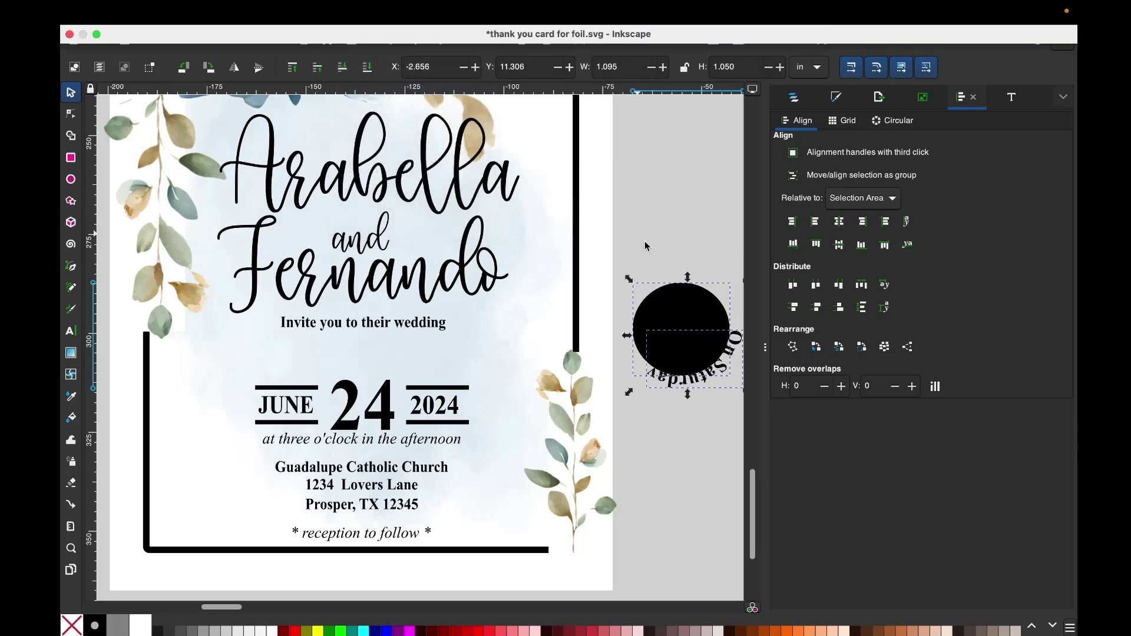
Rotate the curved text so the words arch across the top, and move it above the 24
{"action": "left_click", "coordinate": [686, 315]}
{"action": "left_click_drag", "start_coordinate": [629, 279], "coordinate": [722, 441]}
{"action": "left_click", "coordinate": [704, 446]}
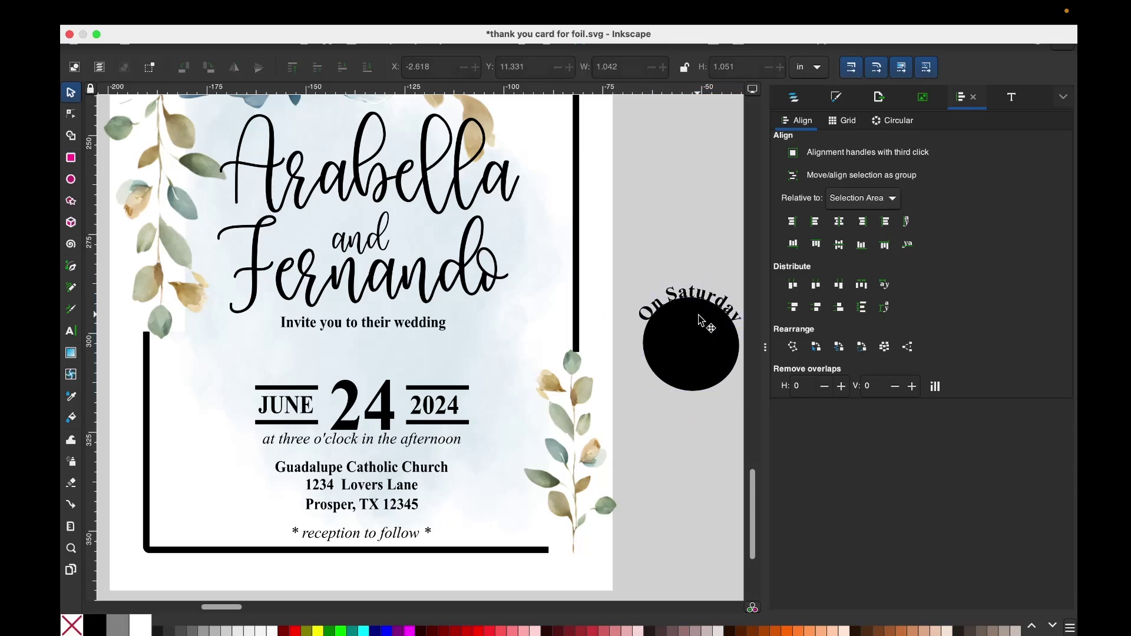
{"action": "left_click_drag", "start_coordinate": [698, 295], "coordinate": [367, 345]}
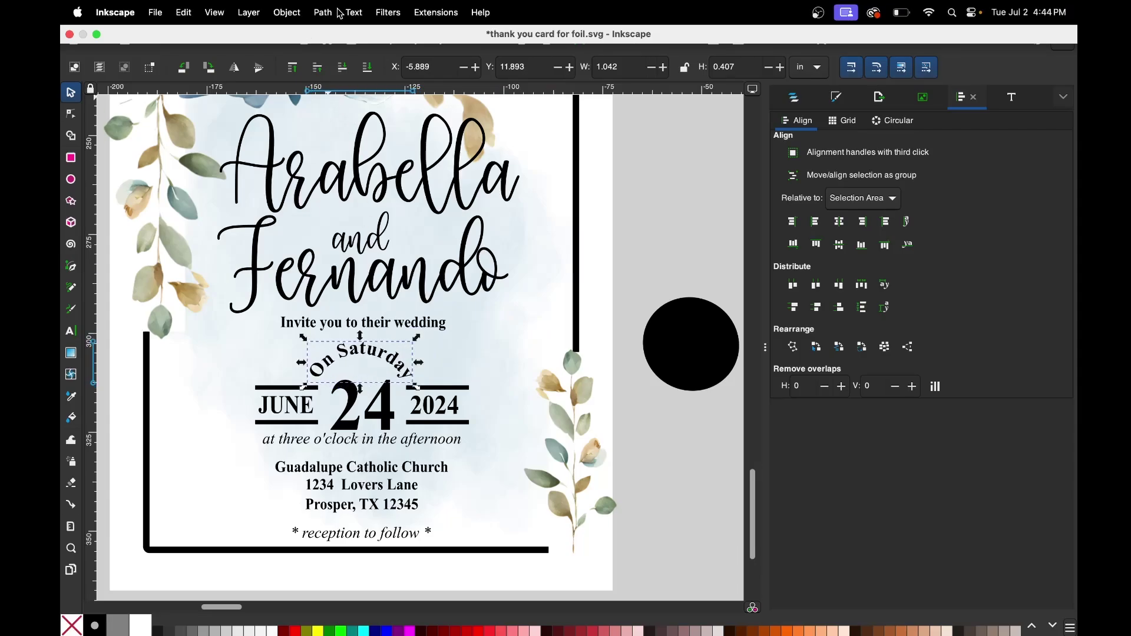
Convert the curved text to plain paths and delete the black helper circle
{"action": "left_click", "coordinate": [322, 15]}
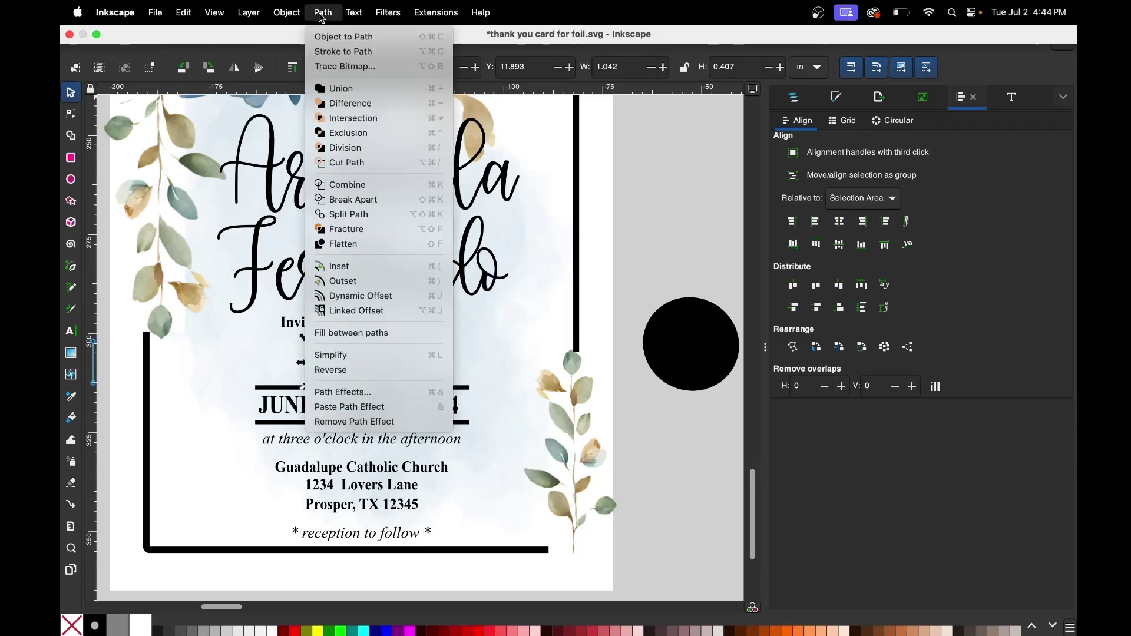
{"action": "left_click", "coordinate": [366, 38]}
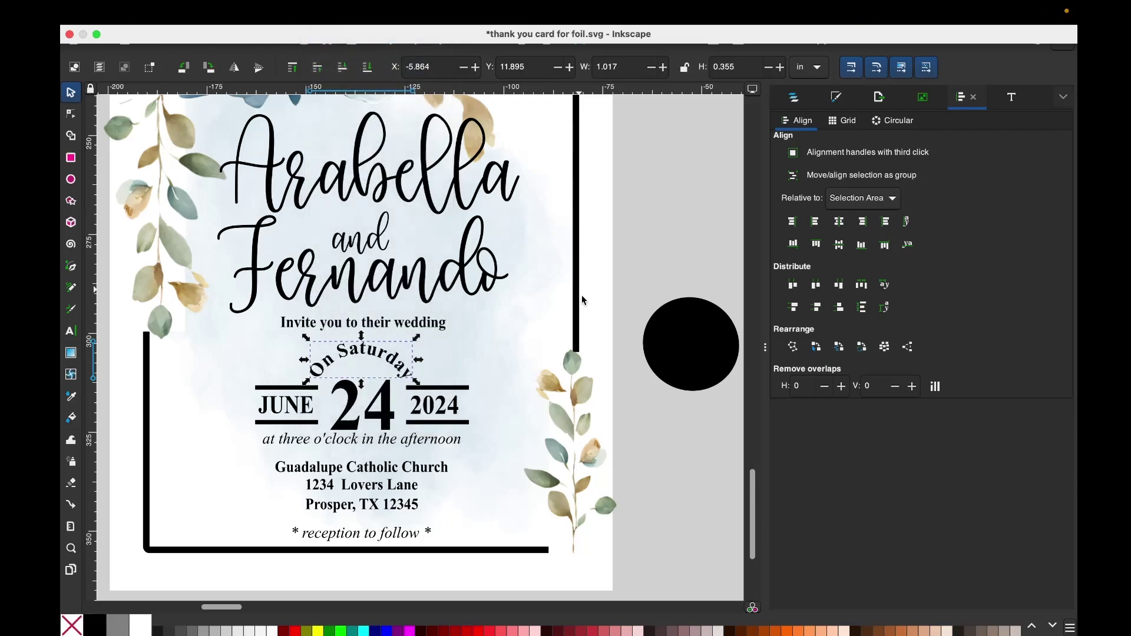
{"action": "left_click", "coordinate": [705, 345]}
{"action": "key", "text": "Delete"}
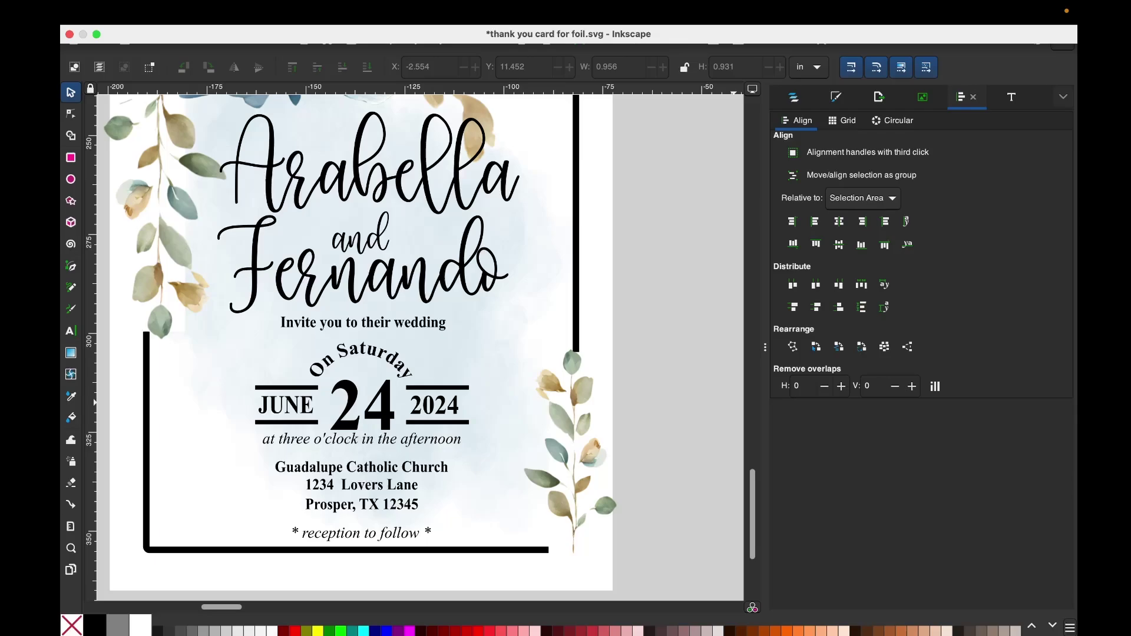
Zoom out, open the Export panel, and group all the card's objects into one
{"action": "scroll", "coordinate": [575, 371], "scroll_direction": "down", "scroll_amount": 5}
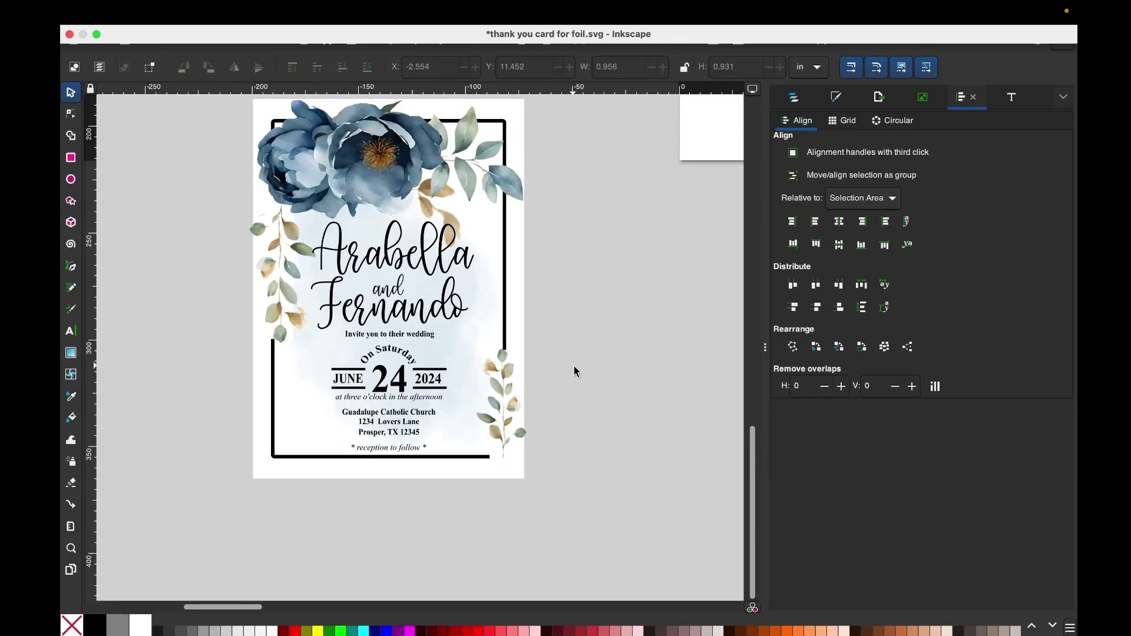
{"action": "scroll", "coordinate": [580, 368], "scroll_direction": "down", "scroll_amount": 2}
{"action": "scroll", "coordinate": [584, 365], "scroll_direction": "up", "scroll_amount": 5}
{"action": "scroll", "coordinate": [584, 365], "scroll_direction": "down", "scroll_amount": 2}
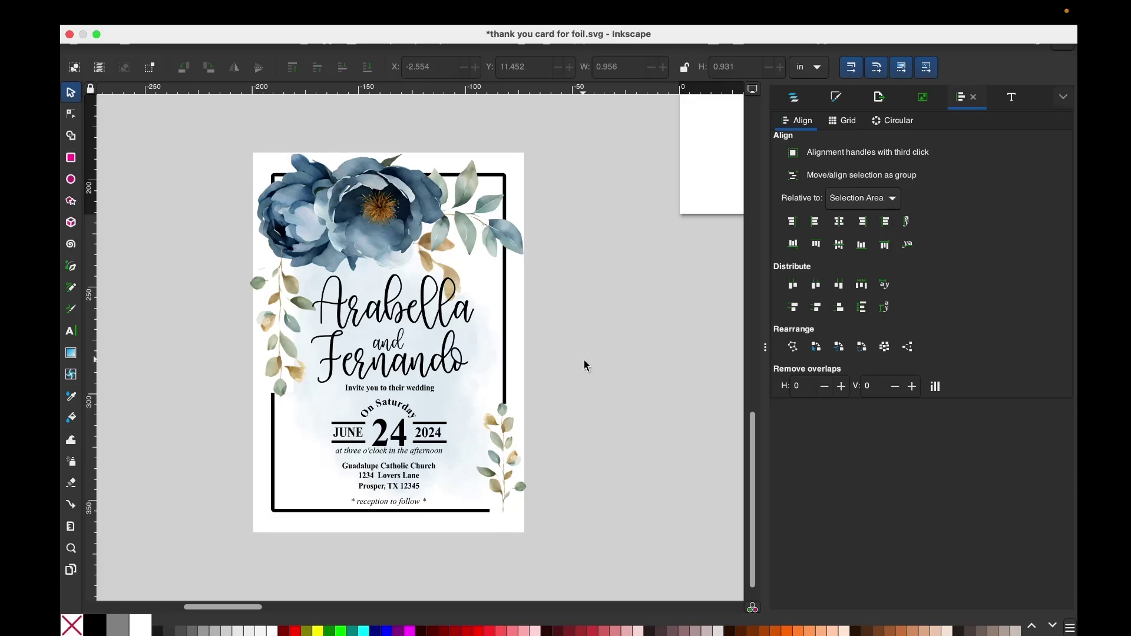
{"action": "key", "text": "ctrl+shift+e"}
{"action": "left_click", "coordinate": [126, 106]}
{"action": "scroll", "coordinate": [127, 141], "scroll_direction": "up", "scroll_amount": 2}
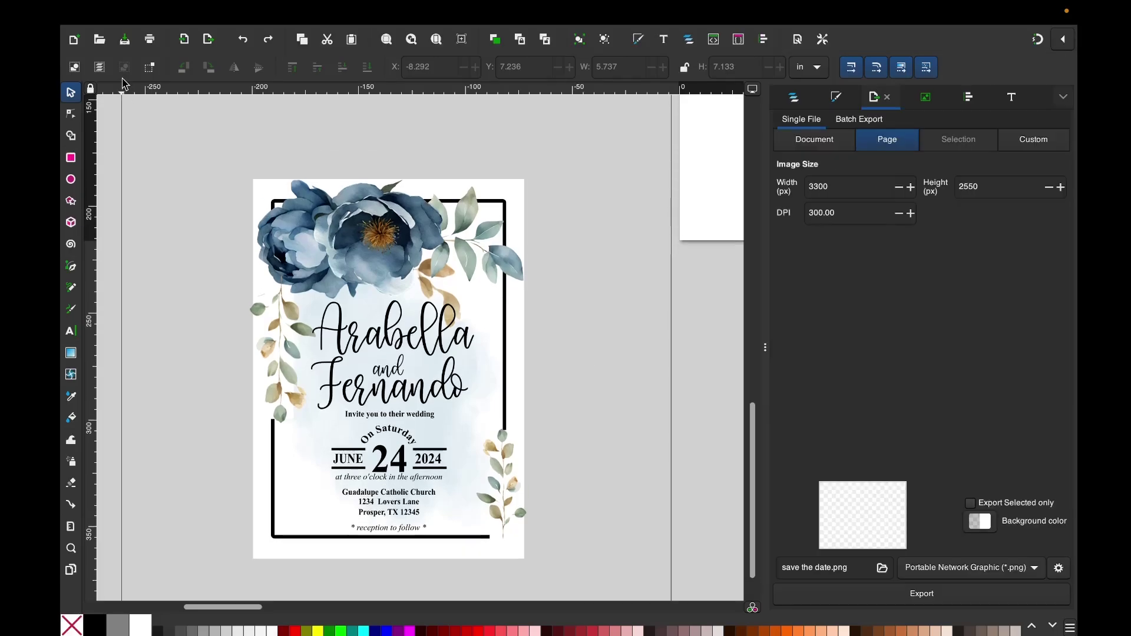
{"action": "key", "text": "ctrl+a"}
{"action": "right_click", "coordinate": [362, 315]}
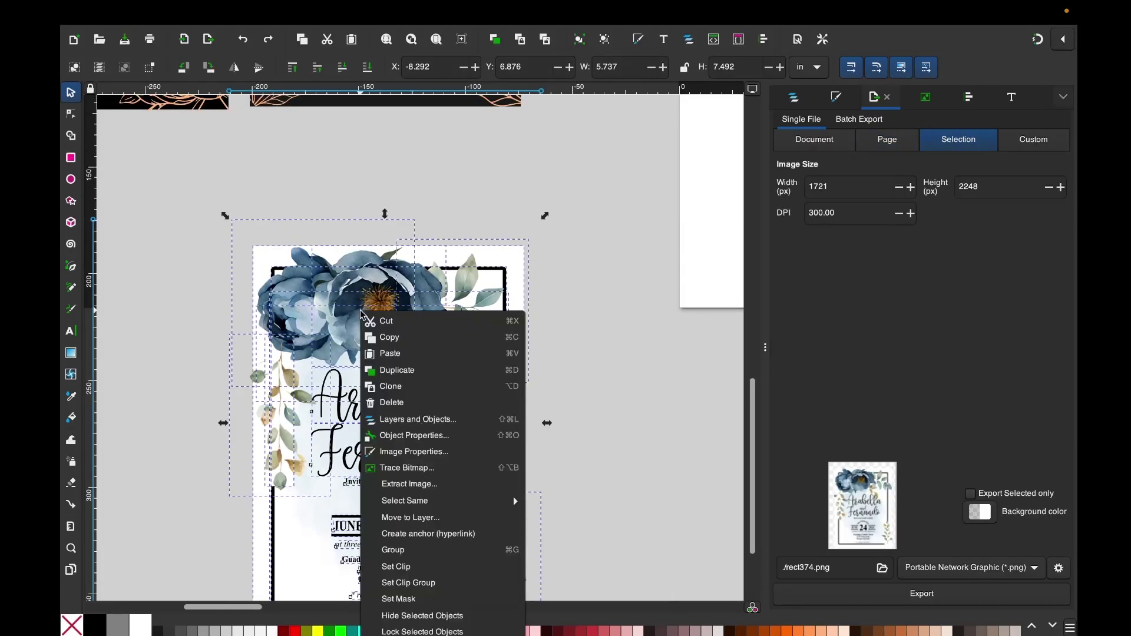
{"action": "left_click", "coordinate": [449, 549]}
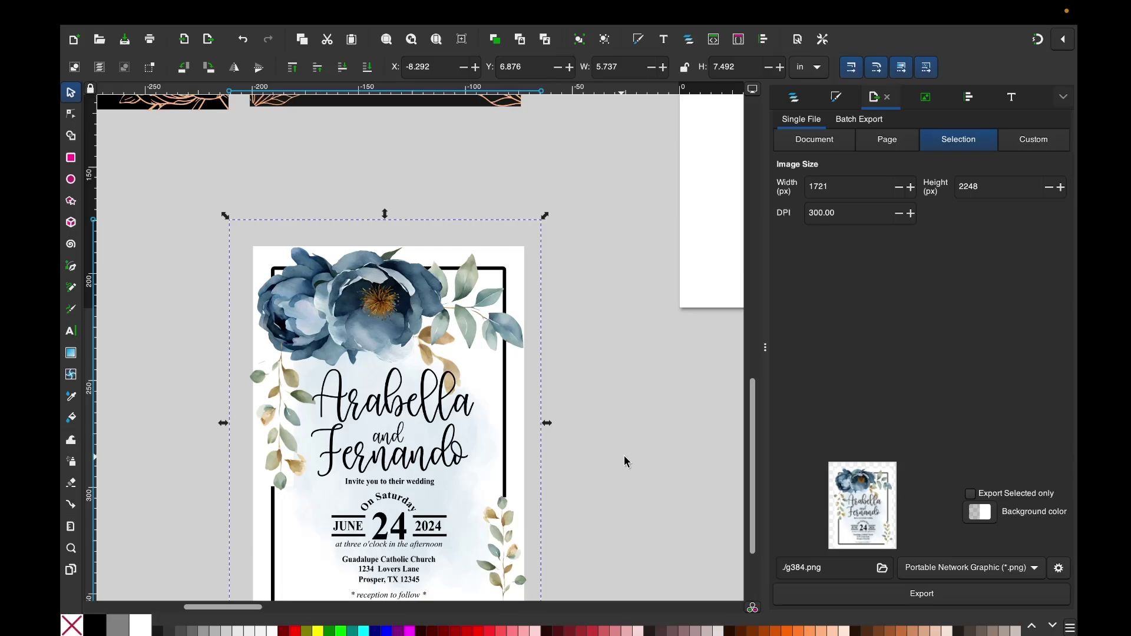
Set the export to the grouped card as a 1721 × 2248 px PNG at 300 DPI
{"action": "scroll", "coordinate": [639, 451], "scroll_direction": "down", "scroll_amount": 2}
{"action": "scroll", "coordinate": [639, 451], "scroll_direction": "down", "scroll_amount": 2}
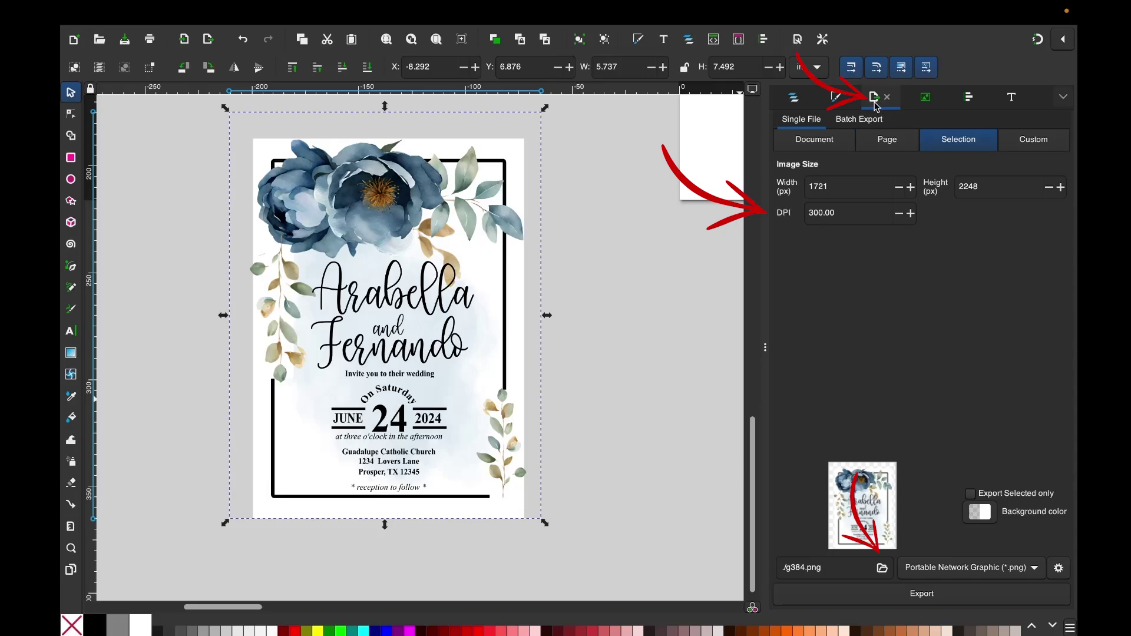
{"action": "left_click", "coordinate": [882, 568]}
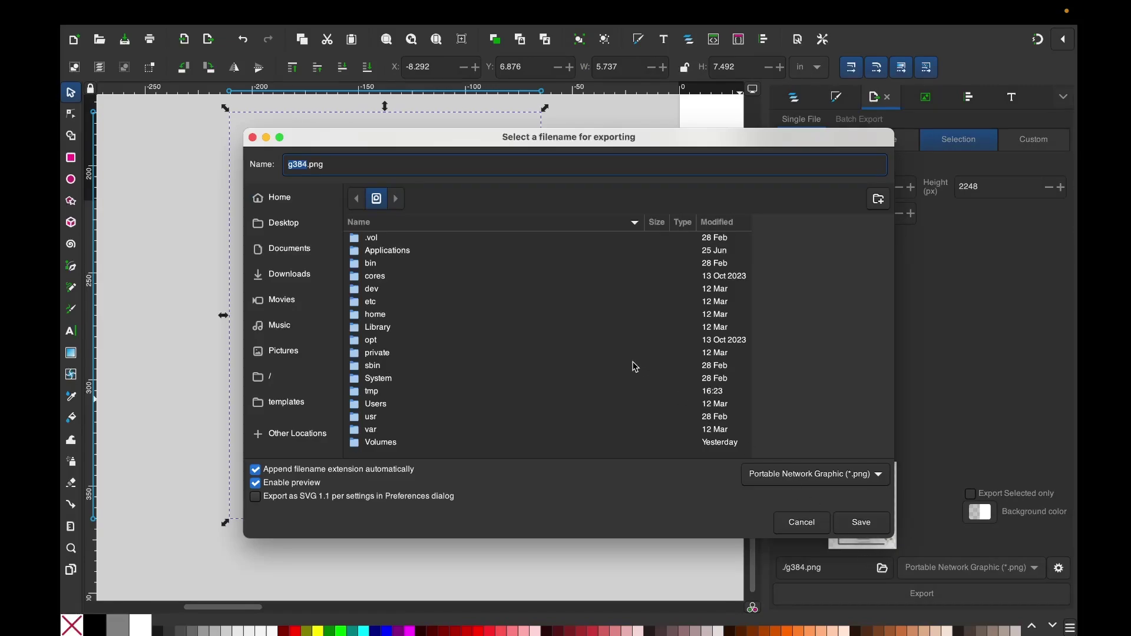
{"action": "left_click", "coordinate": [816, 524]}
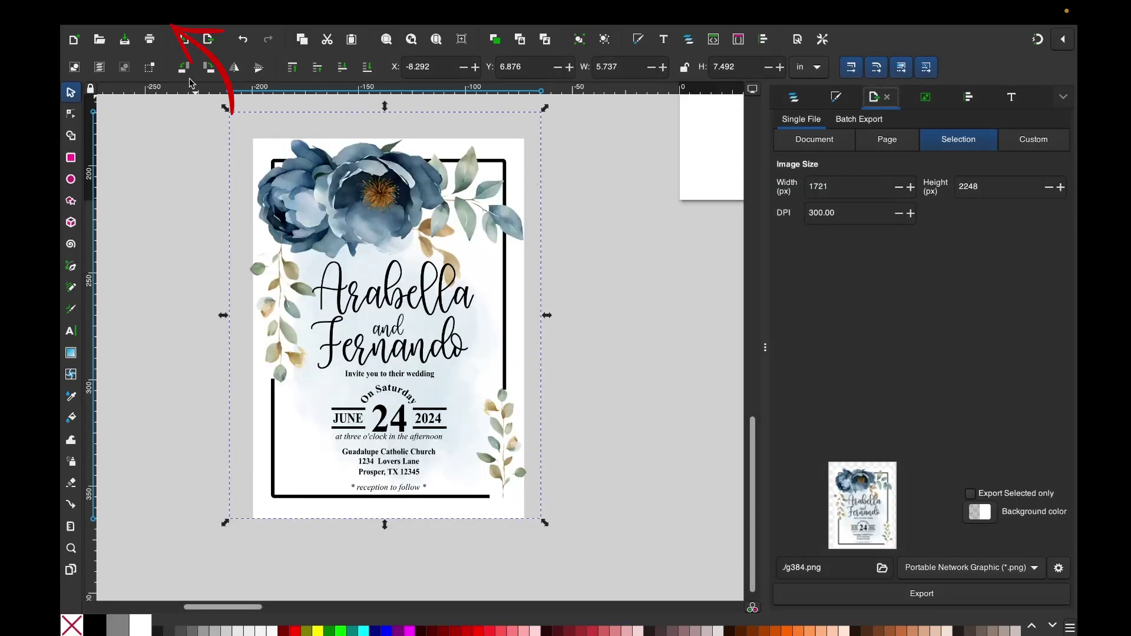
In File > Print, choose the Canon_G6000_series printer and set paper type to envelope
{"action": "left_click", "coordinate": [155, 15]}
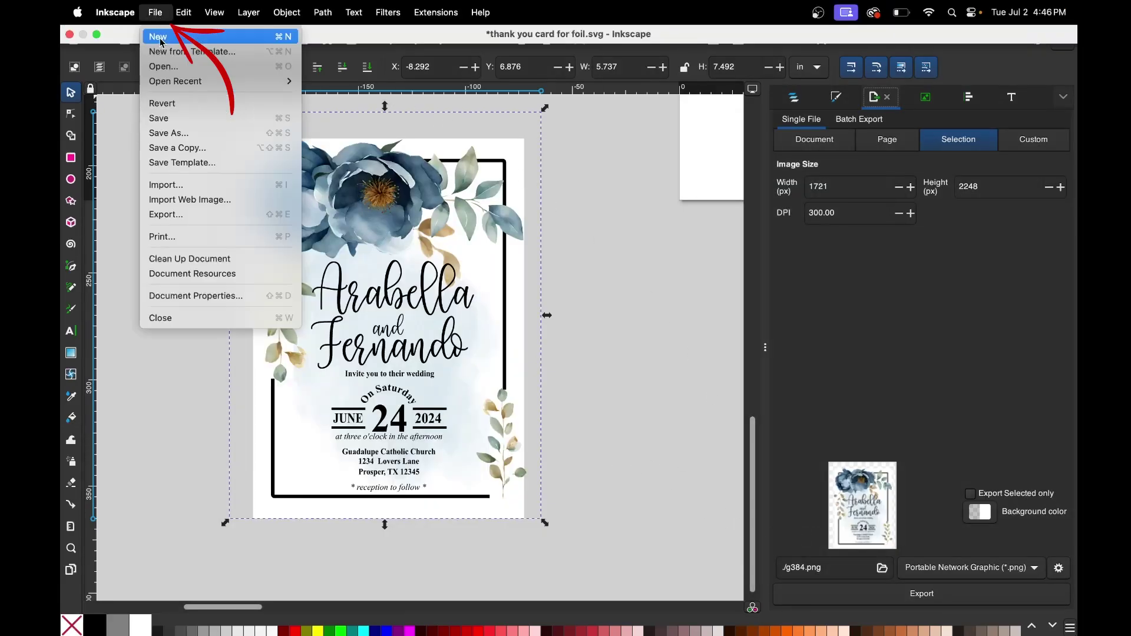
{"action": "left_click", "coordinate": [182, 242]}
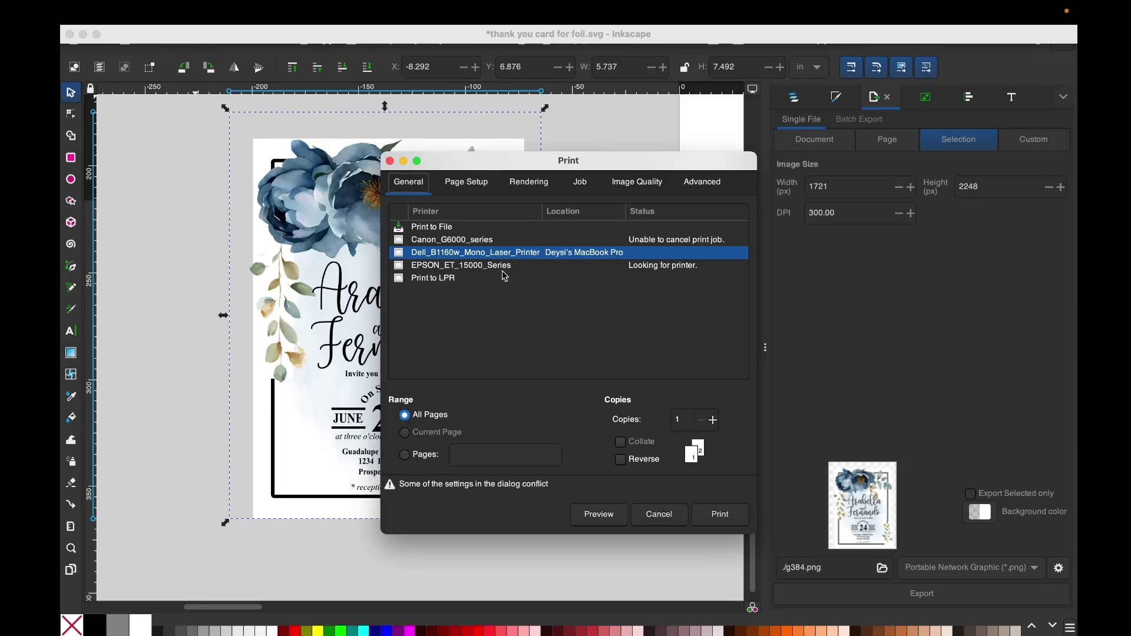
{"action": "left_click", "coordinate": [494, 242]}
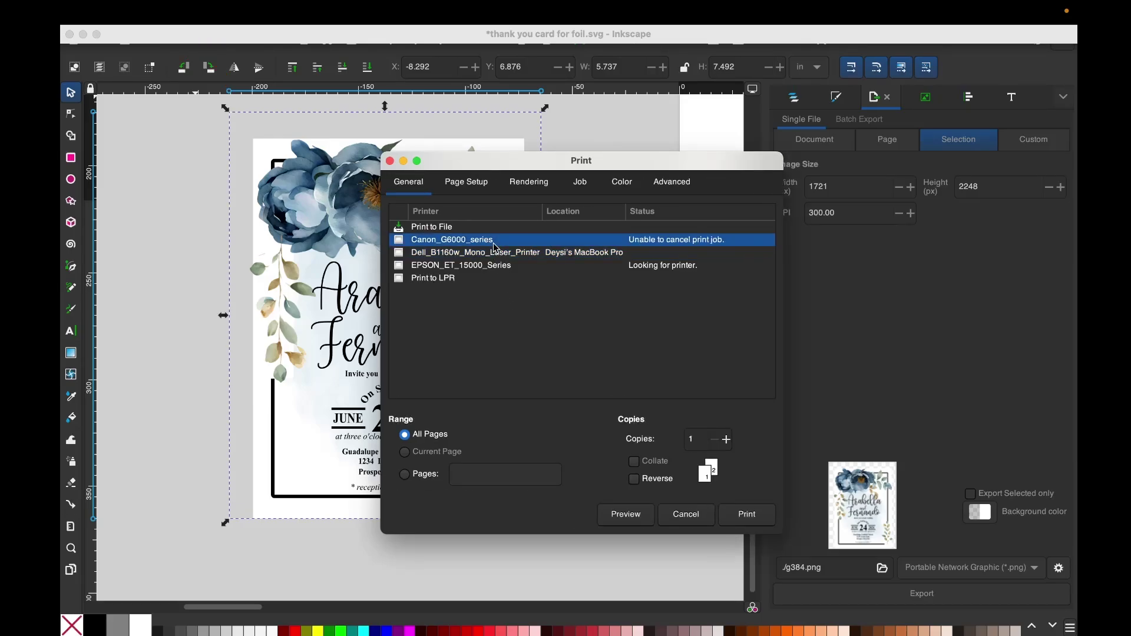
{"action": "left_click", "coordinate": [475, 190]}
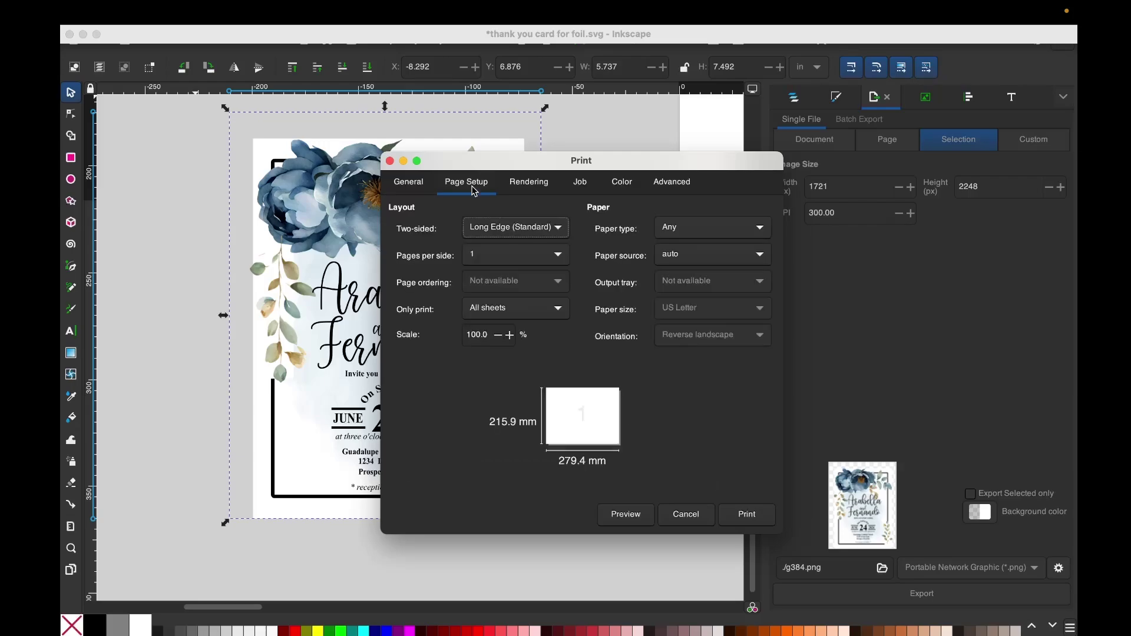
{"action": "left_click", "coordinate": [733, 237]}
{"action": "left_click", "coordinate": [730, 212]}
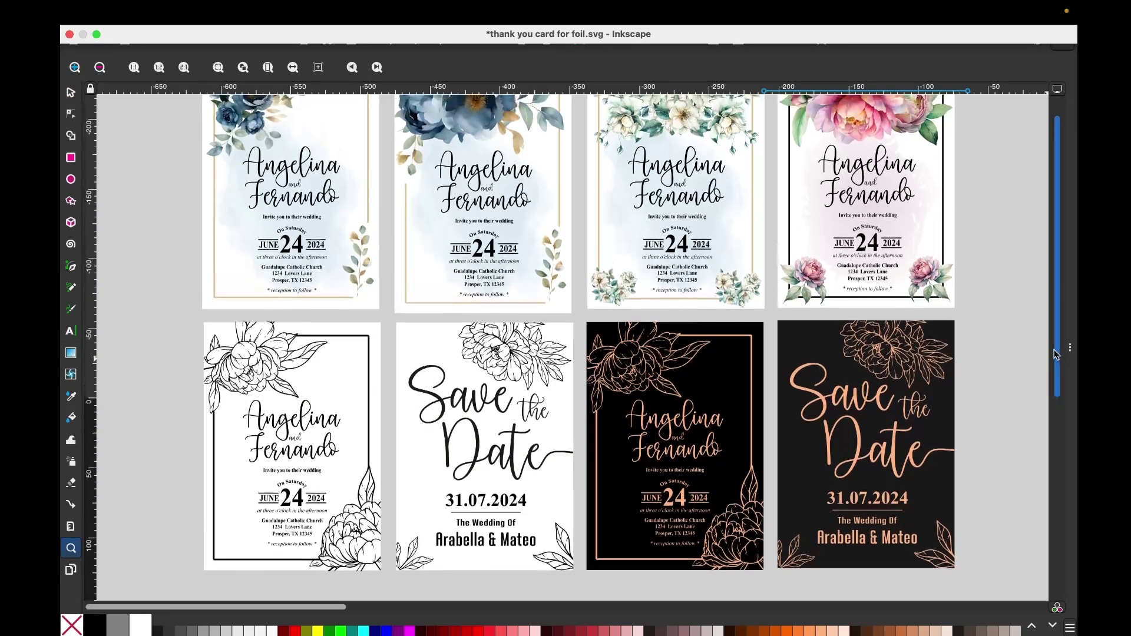
Scroll the canvas to view all eight invitation and save-the-date designs
{"action": "scroll", "coordinate": [1051, 337], "scroll_direction": "up", "scroll_amount": 2}
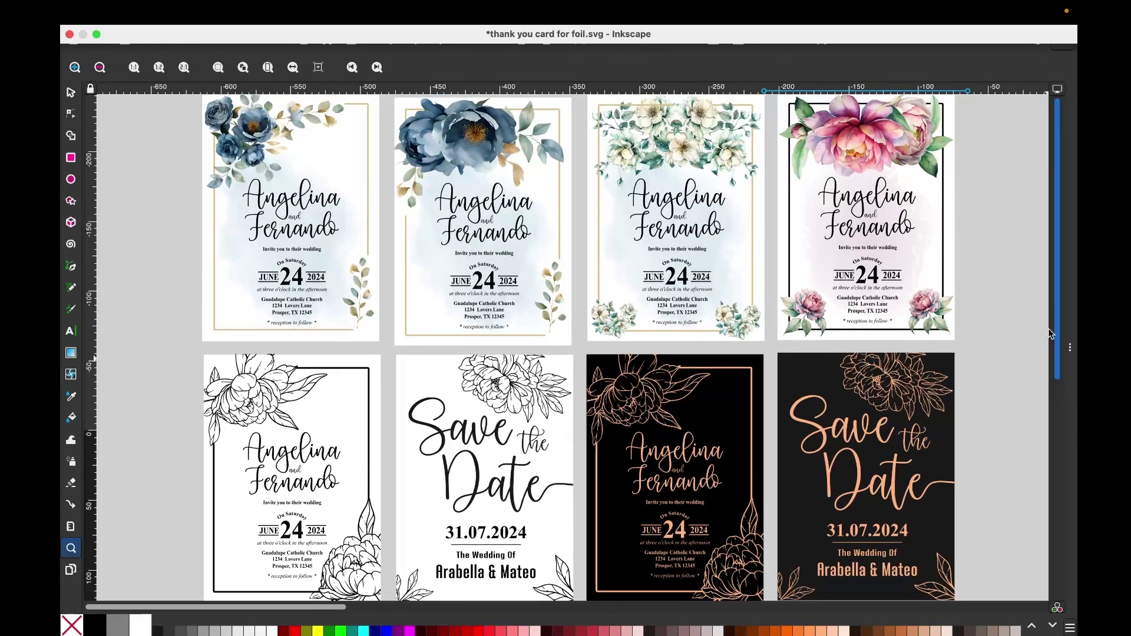